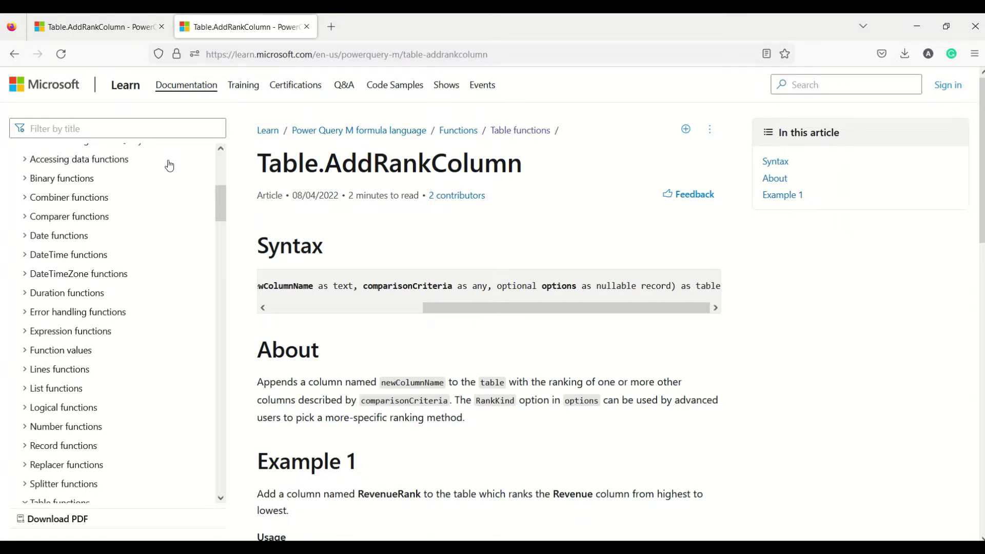
- Examine the Table.AddRankColumn syntax and description, covering the table, newColumnName, comparisonCriteria and options arguments
{"action": "left_click", "coordinate": [363, 310]}
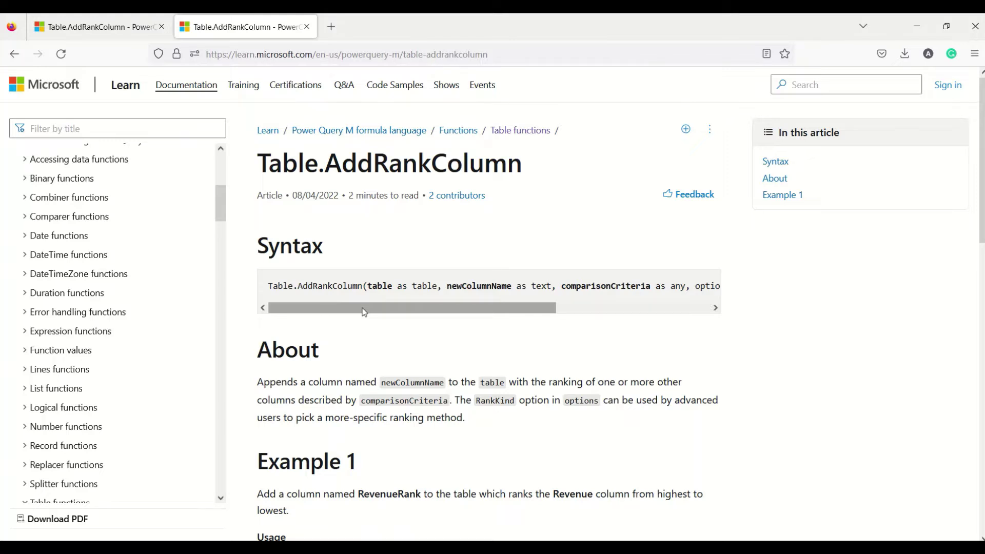
{"action": "double_click", "coordinate": [325, 285]}
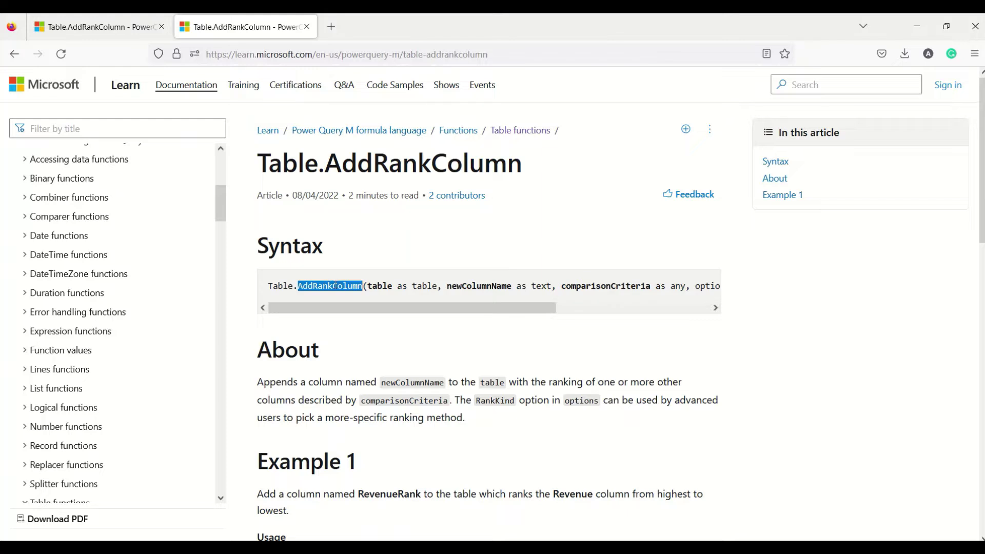
{"action": "double_click", "coordinate": [380, 287]}
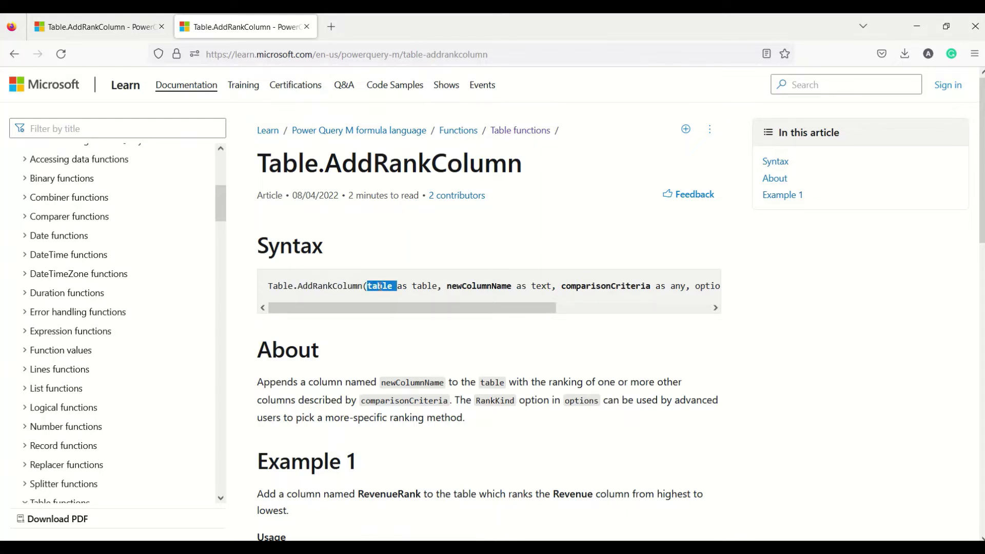
{"action": "double_click", "coordinate": [463, 286]}
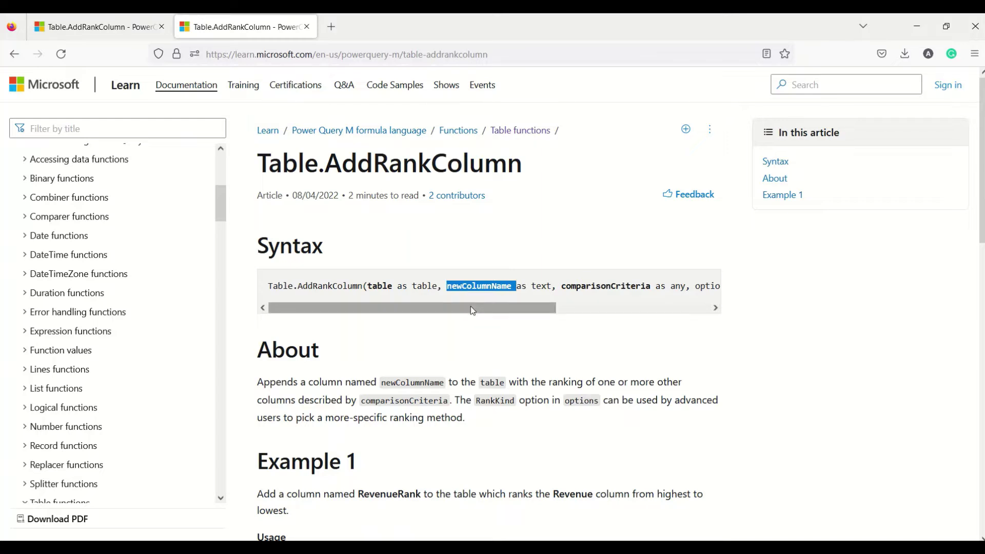
{"action": "left_click_drag", "start_coordinate": [470, 307], "coordinate": [649, 310]}
{"action": "double_click", "coordinate": [521, 286]}
{"action": "double_click", "coordinate": [708, 286]}
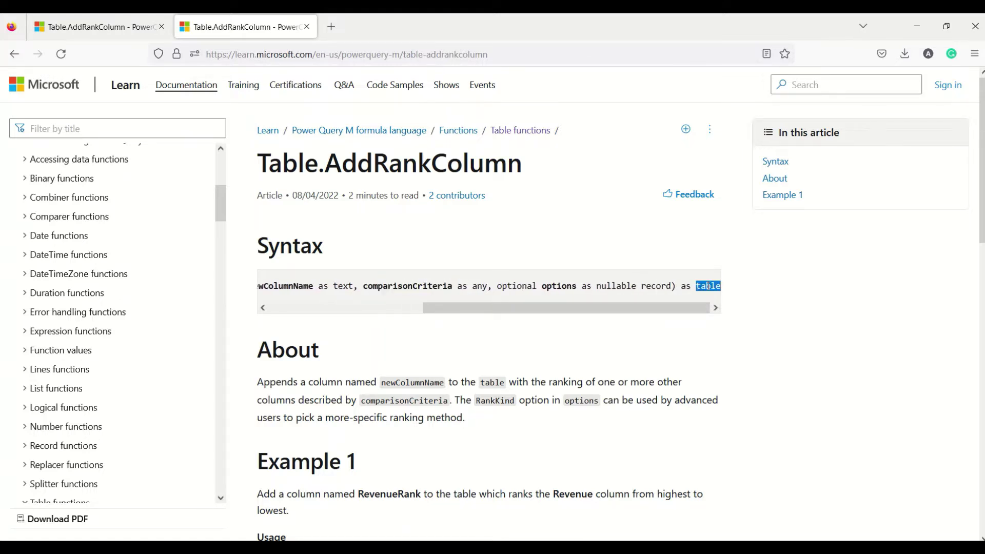
{"action": "scroll", "coordinate": [547, 261], "scroll_direction": "down", "scroll_amount": 3}
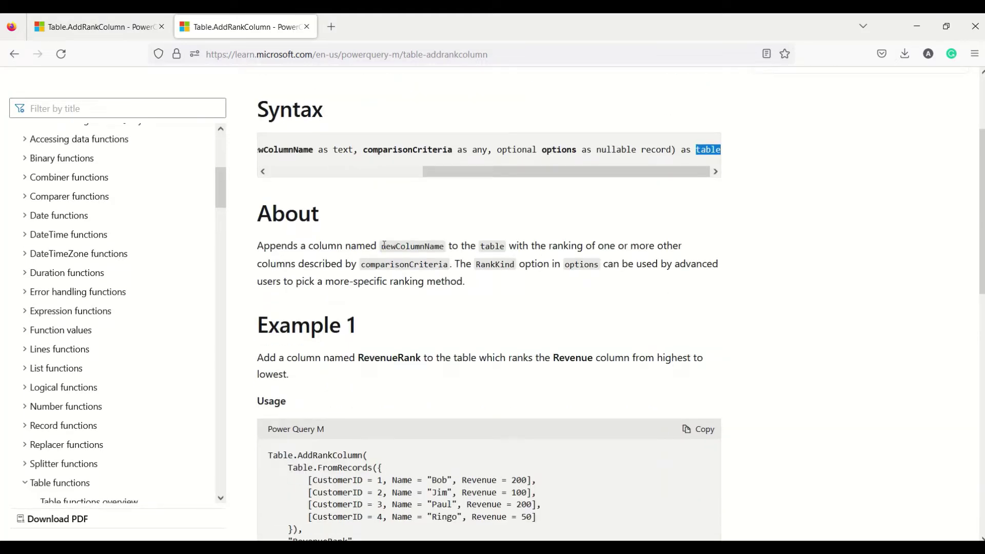
{"action": "double_click", "coordinate": [410, 247]}
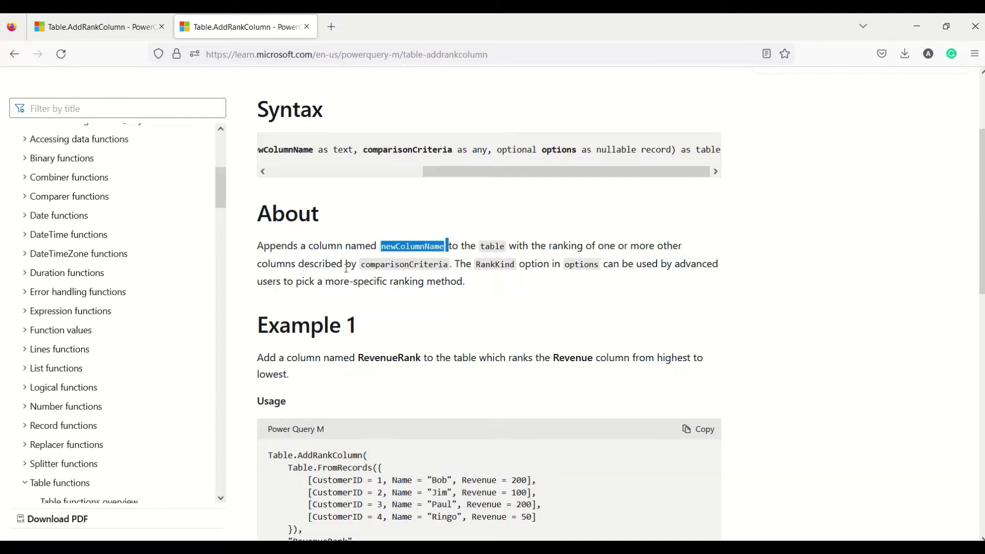
{"action": "double_click", "coordinate": [402, 265]}
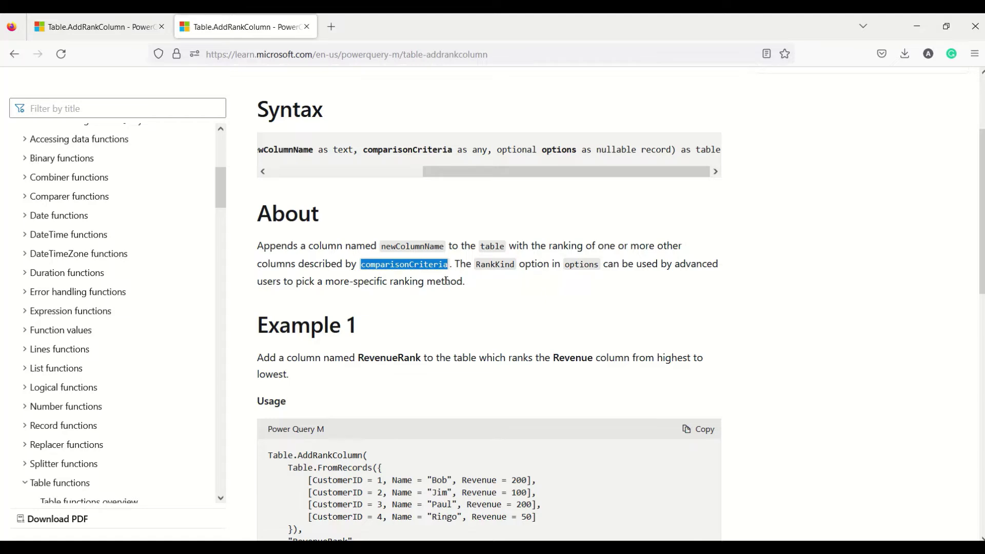
- Study the Example 1 usage code: the Table.FromRecords input, the RevenueRank column name, the descending Revenue criterion and the RankKind option
{"action": "scroll", "coordinate": [447, 281], "scroll_direction": "down", "scroll_amount": 3}
{"action": "scroll", "coordinate": [447, 283], "scroll_direction": "down", "scroll_amount": 1}
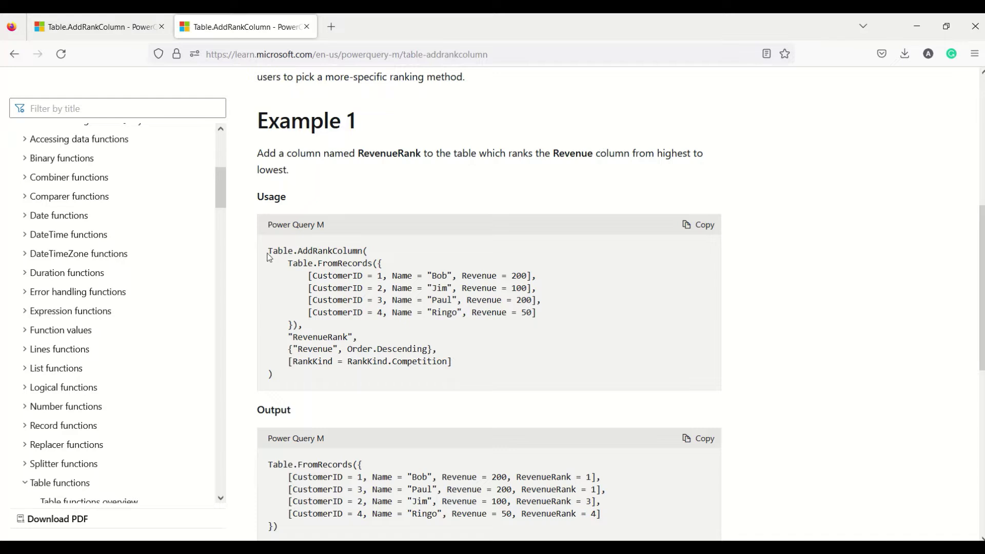
{"action": "double_click", "coordinate": [329, 251]}
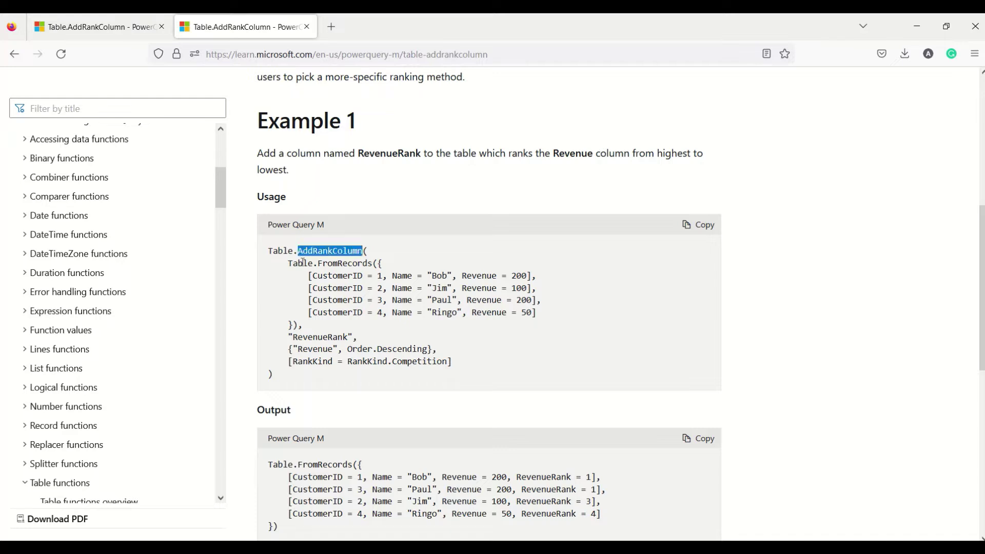
{"action": "double_click", "coordinate": [357, 263]}
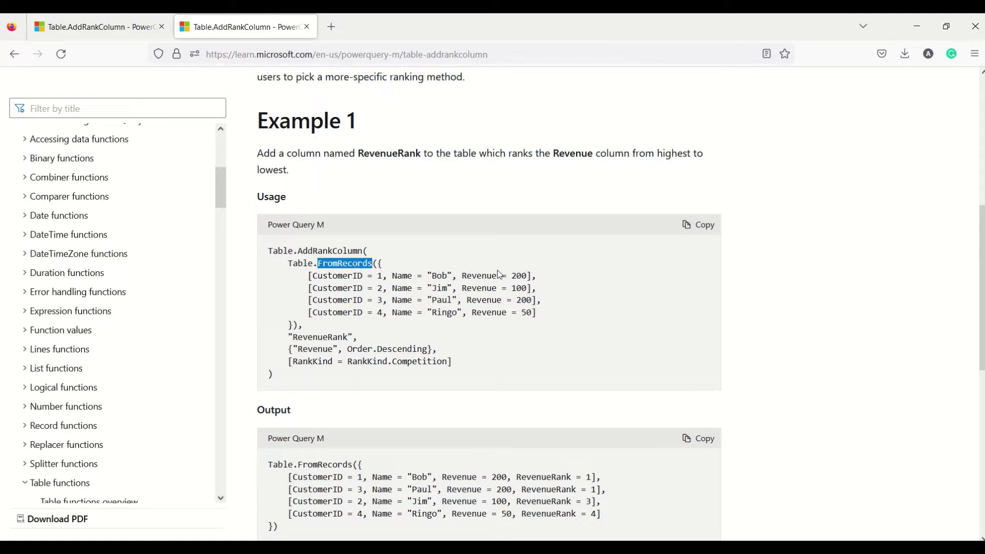
{"action": "left_click_drag", "start_coordinate": [290, 263], "coordinate": [300, 325]}
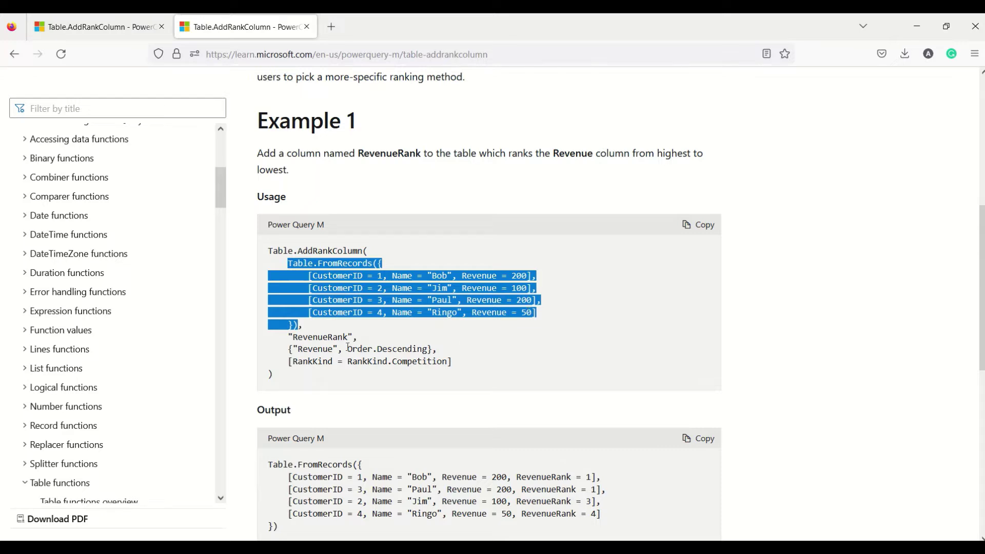
{"action": "mouse_move", "coordinate": [288, 349]}
{"action": "left_mouse_down"}
{"action": "mouse_move", "coordinate": [437, 347]}
{"action": "mouse_move", "coordinate": [421, 362]}
{"action": "mouse_move", "coordinate": [288, 365]}
{"action": "left_mouse_up"}
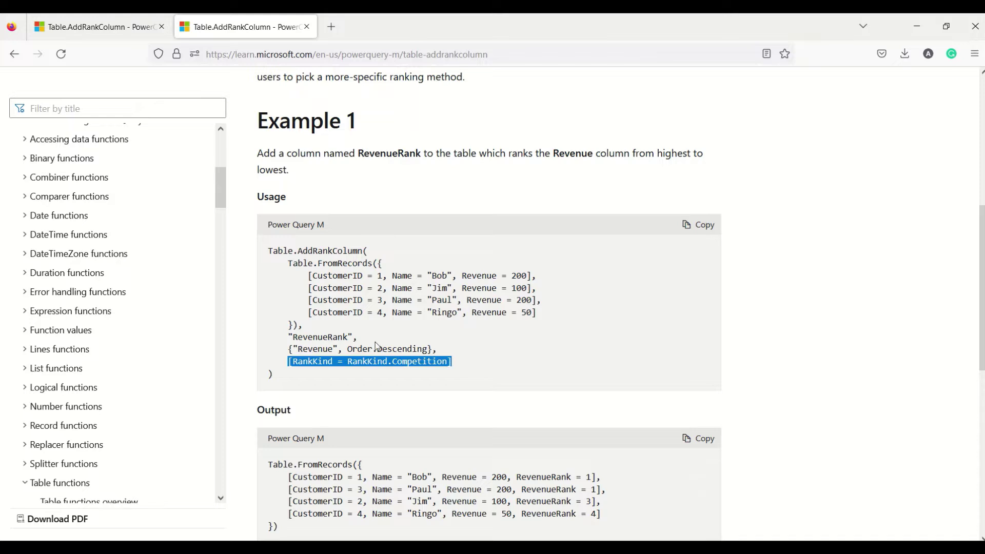
{"action": "scroll", "coordinate": [352, 300], "scroll_direction": "down", "scroll_amount": 2}
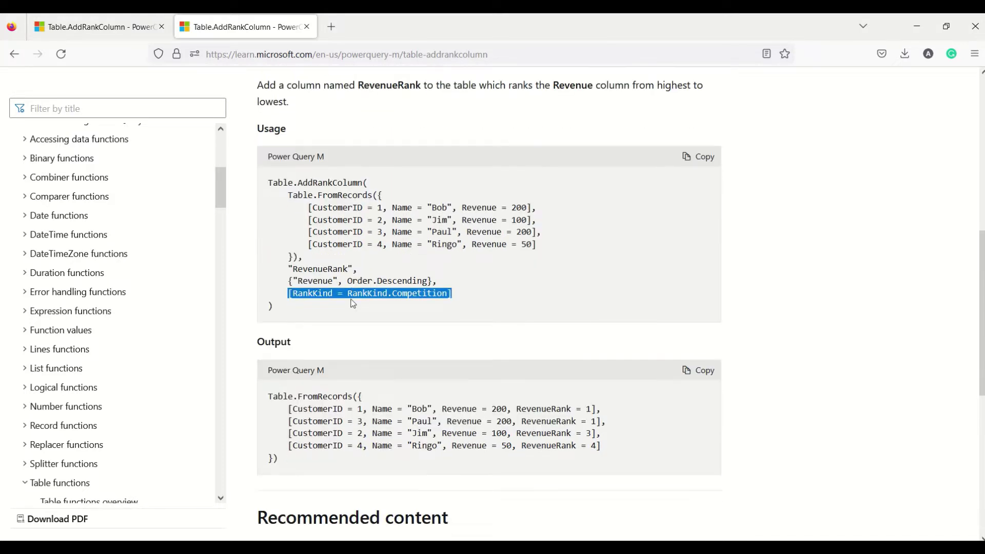
{"action": "double_click", "coordinate": [320, 270]}
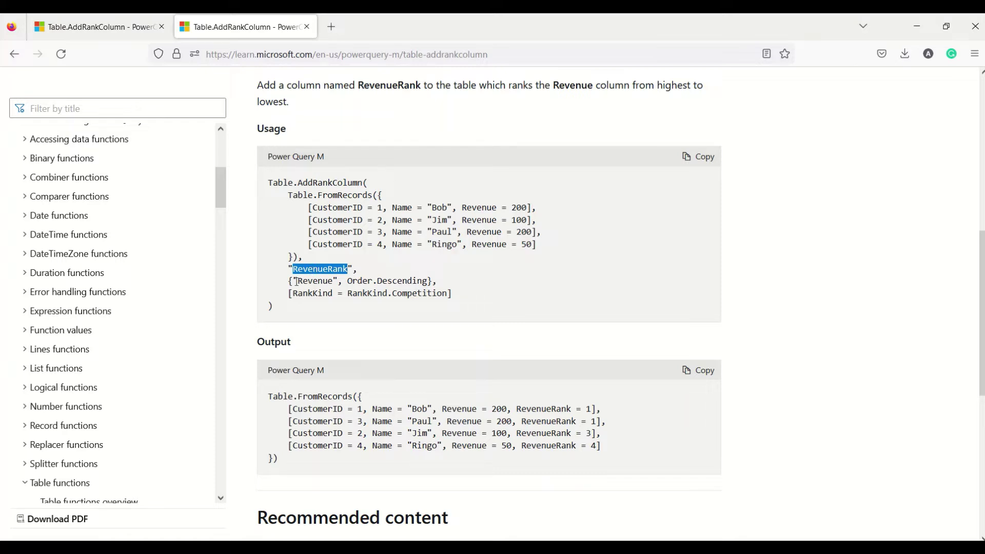
{"action": "left_click_drag", "start_coordinate": [293, 282], "coordinate": [428, 282]}
{"action": "left_click", "coordinate": [347, 281]}
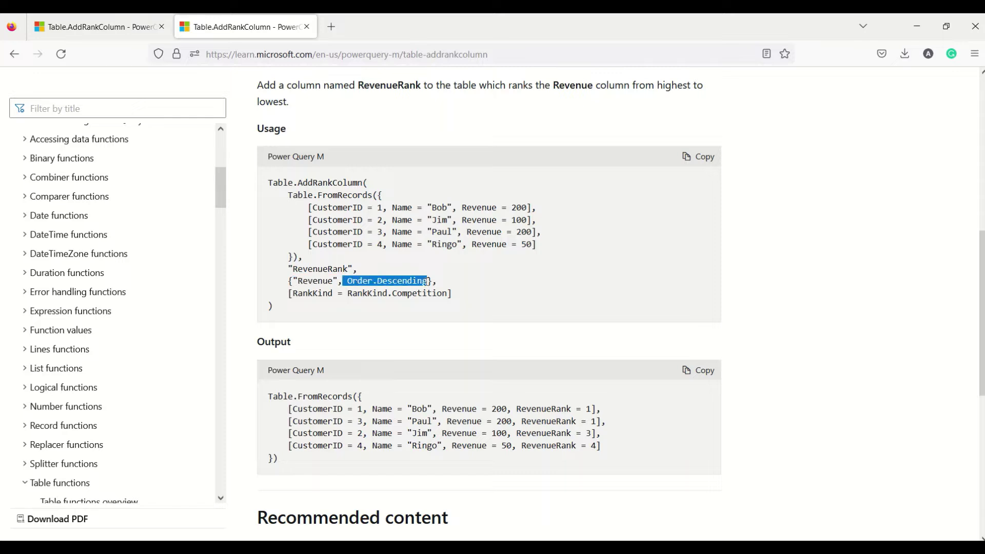
{"action": "left_click", "coordinate": [306, 294]}
{"action": "double_click", "coordinate": [306, 294]}
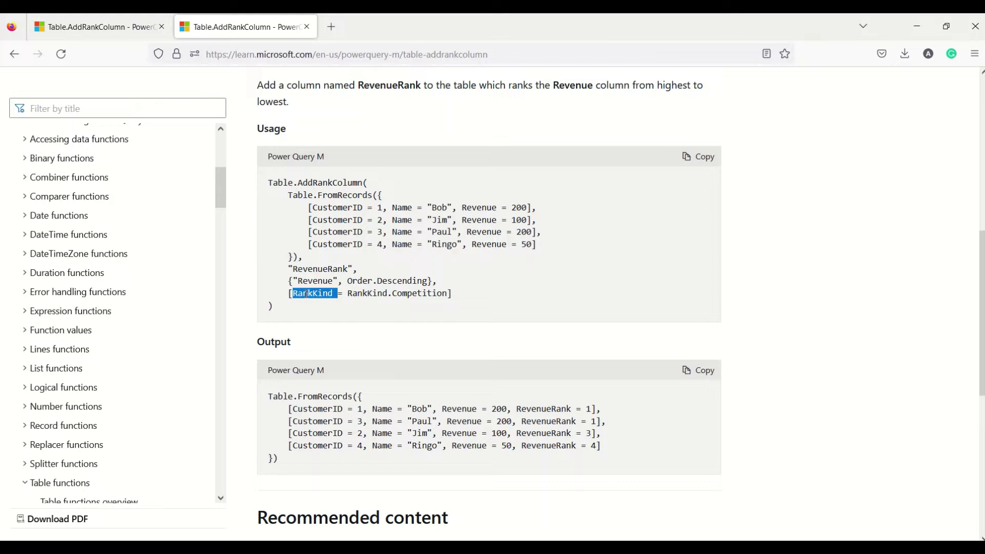
{"action": "left_click", "coordinate": [291, 309]}
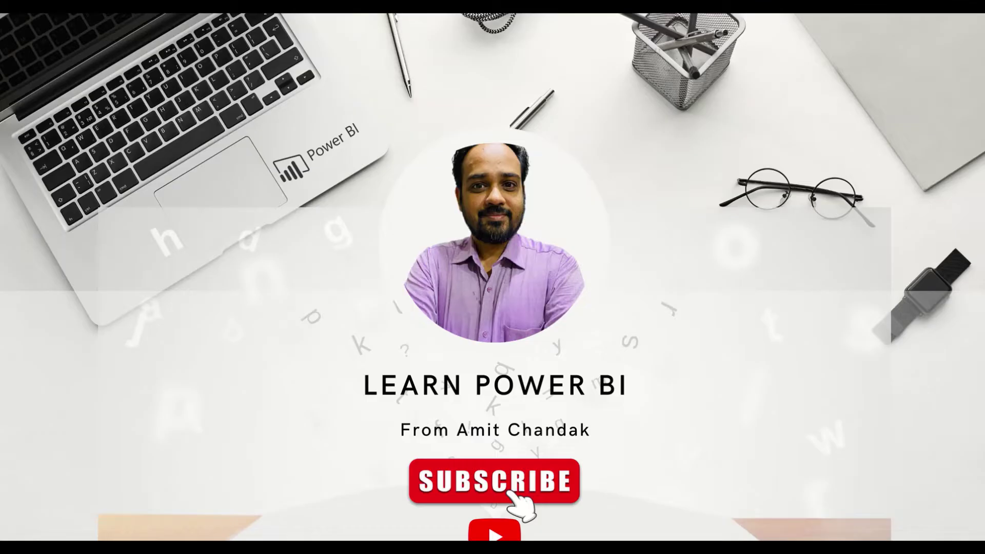
- Switch to the Power Query Table Functions report in Power BI Desktop and open its Power Query Editor
{"action": "key", "text": "alt+Tab"}
{"action": "key", "text": "alt+Tab"}
{"action": "key", "text": "alt+Tab"}
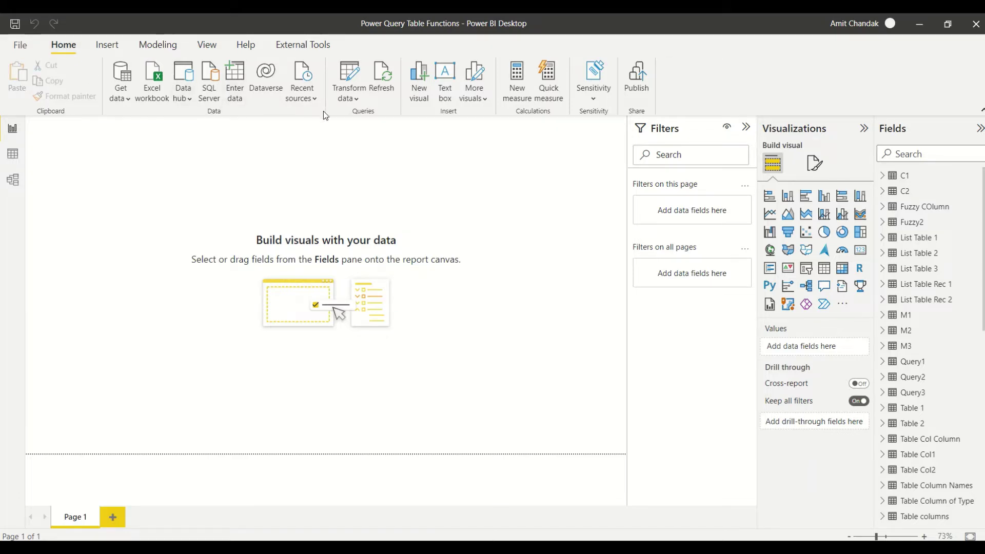
{"action": "left_click", "coordinate": [353, 99]}
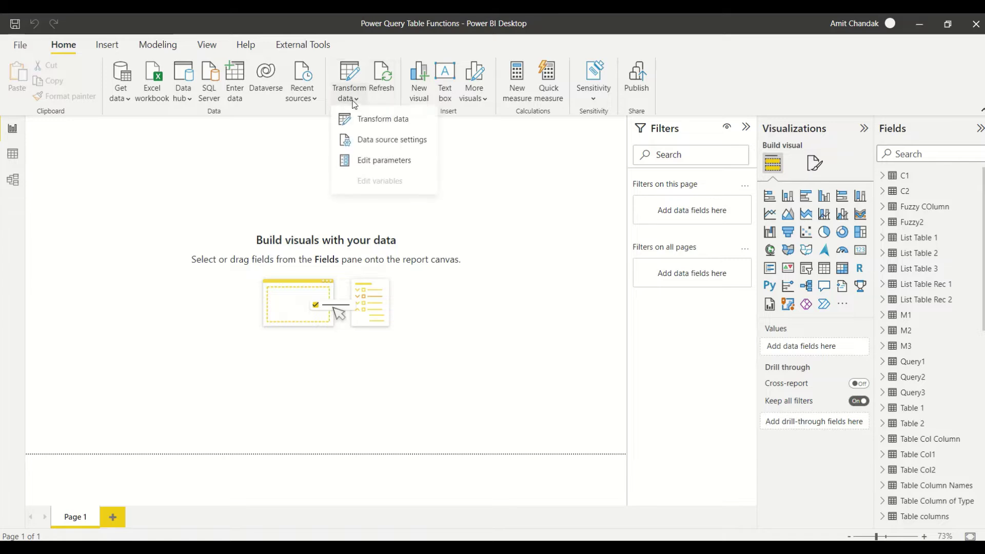
{"action": "left_click", "coordinate": [362, 121]}
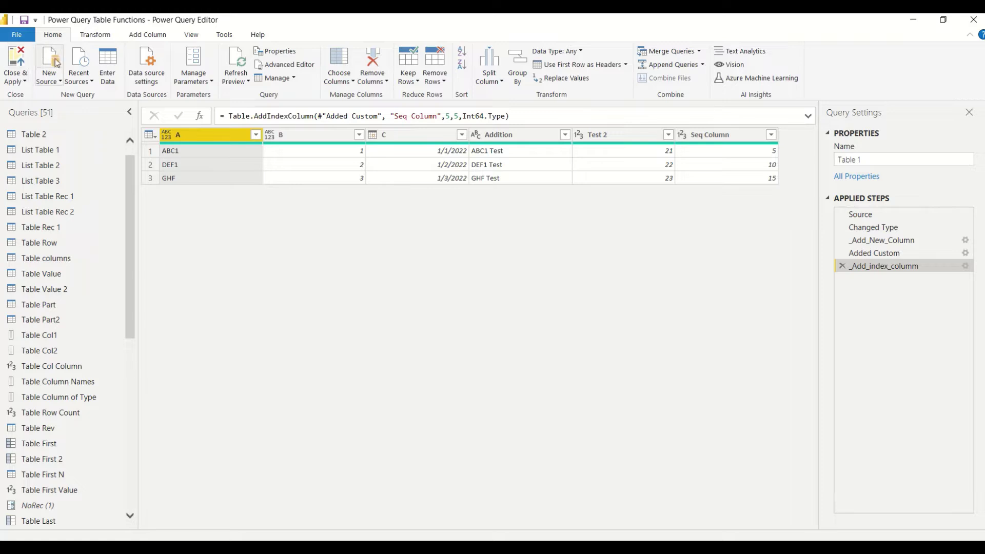
- Create a blank query and rename it Rank
{"action": "left_click", "coordinate": [51, 82]}
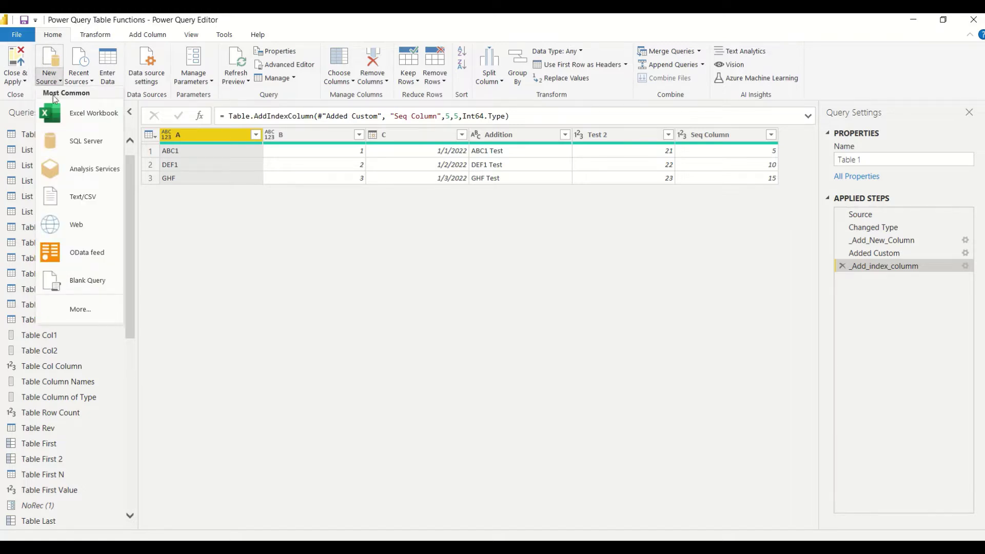
{"action": "left_click", "coordinate": [88, 280]}
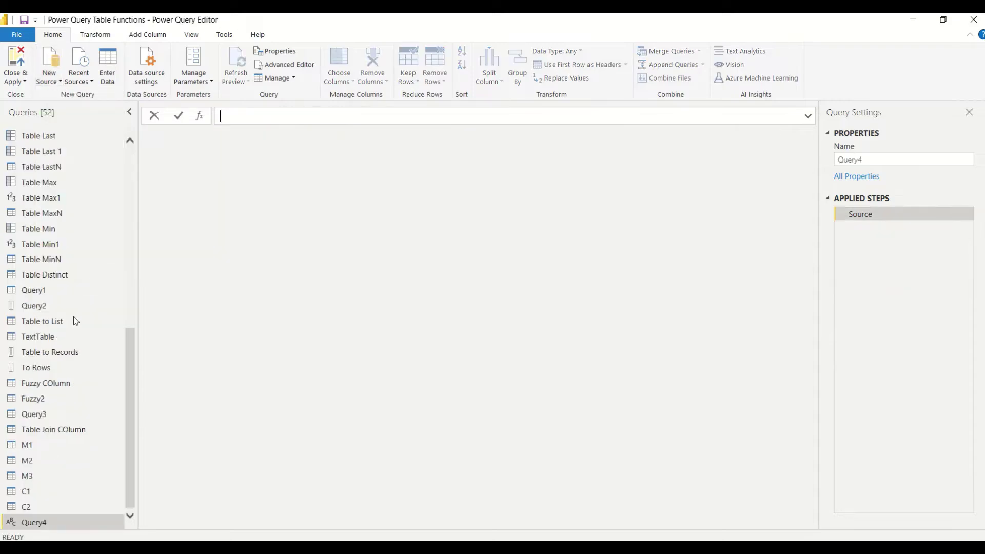
{"action": "double_click", "coordinate": [47, 523]}
{"action": "type", "text": "Ranlk"}
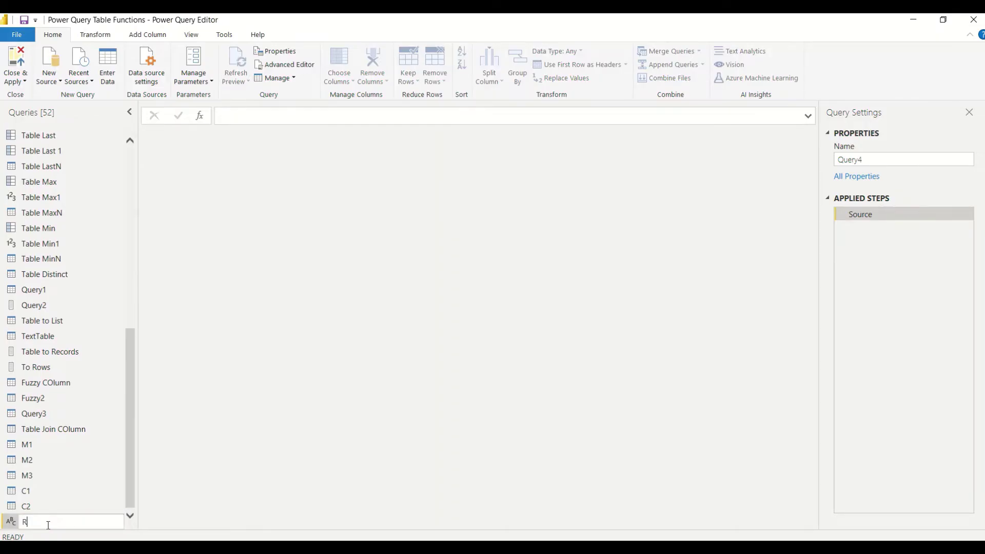
{"action": "key", "text": "BackSpace"}
{"action": "key", "text": "BackSpace"}
{"action": "type", "text": "k"}
{"action": "key", "text": "Return"}
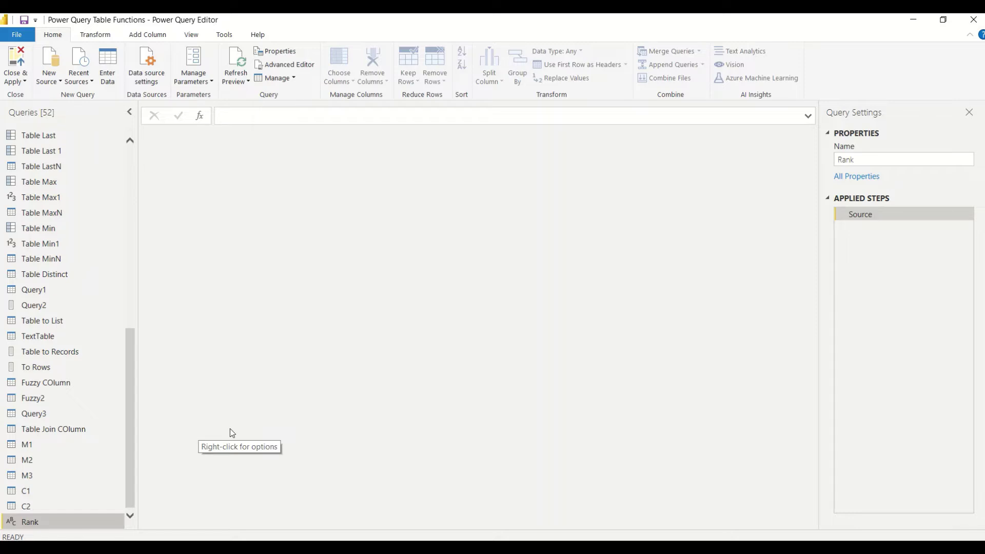
- Open the Rank query's code in the Advanced Editor and copy the full Example 1 usage code from the Table.AddRankColumn page in Firefox
{"action": "right_click", "coordinate": [62, 519]}
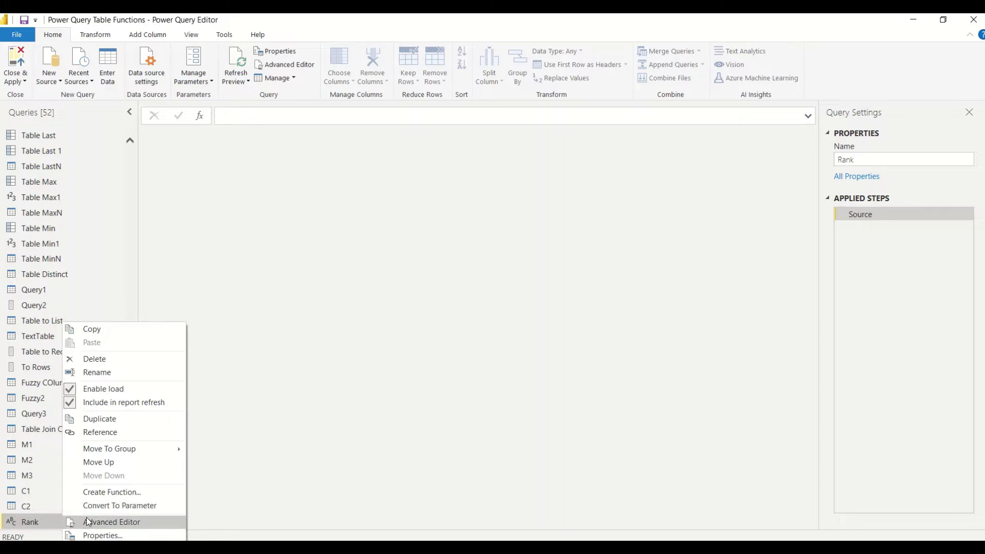
{"action": "left_click", "coordinate": [88, 522]}
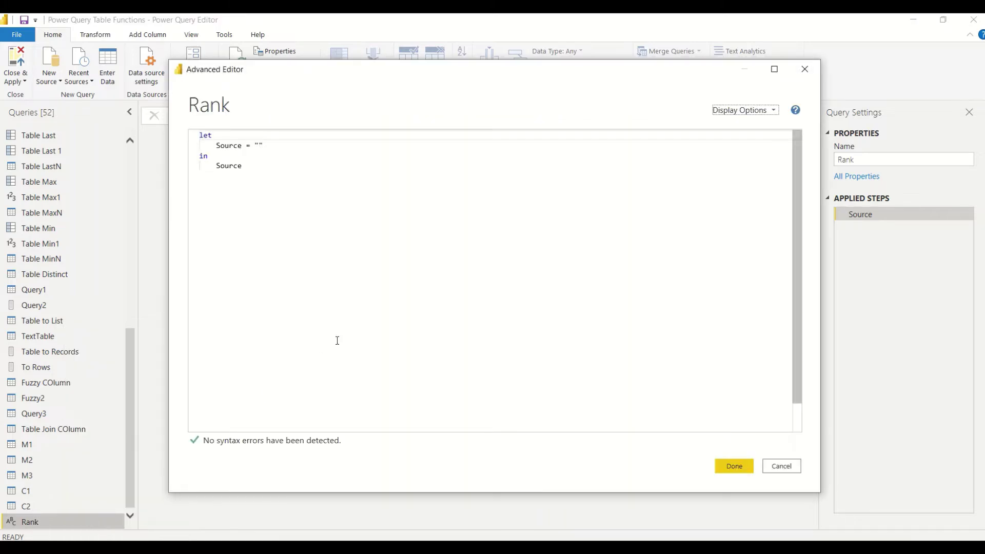
{"action": "key", "text": "alt+Tab"}
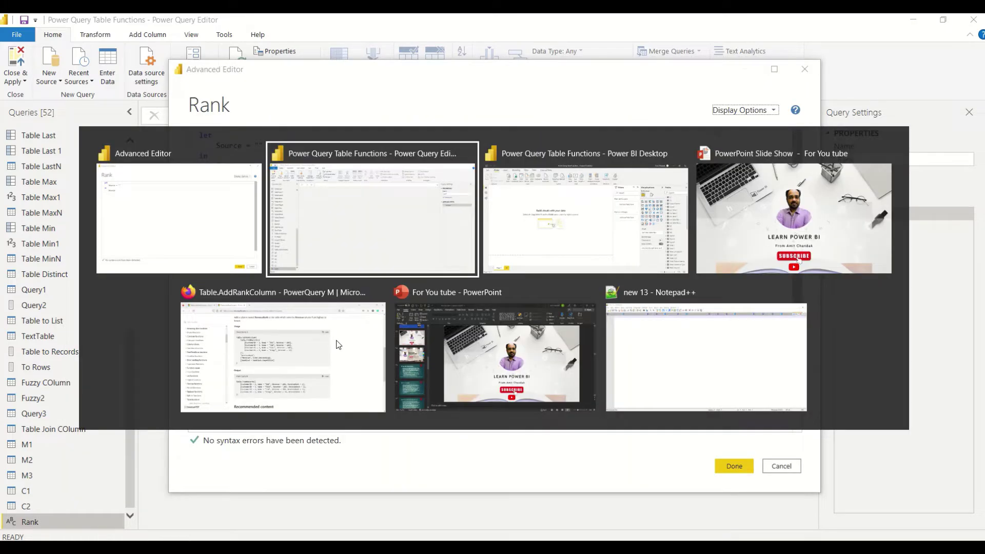
{"action": "key", "text": "alt+Tab"}
{"action": "key", "text": "alt+Tab"}
{"action": "key", "text": "alt+Tab"}
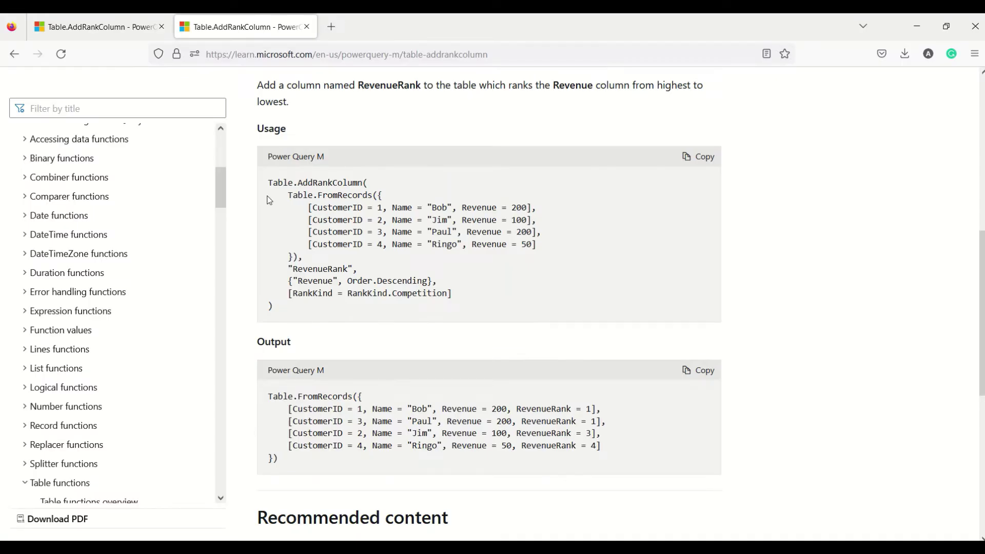
{"action": "left_click_drag", "start_coordinate": [269, 181], "coordinate": [296, 311]}
{"action": "key", "text": "ctrl+c"}
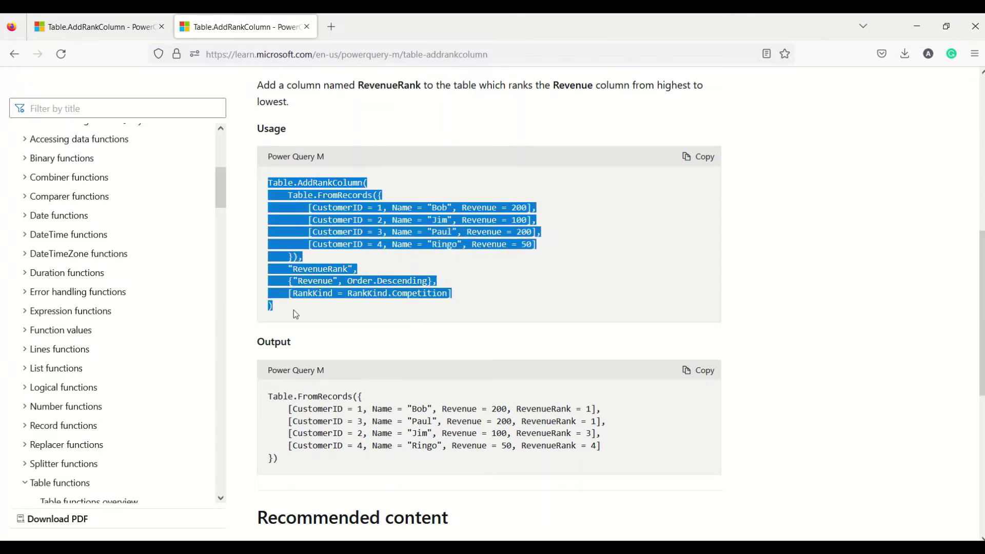
- Back in the Advanced Editor, replace the empty string in the Source step with the copied Table.AddRankColumn code
{"action": "key", "text": "alt+Tab"}
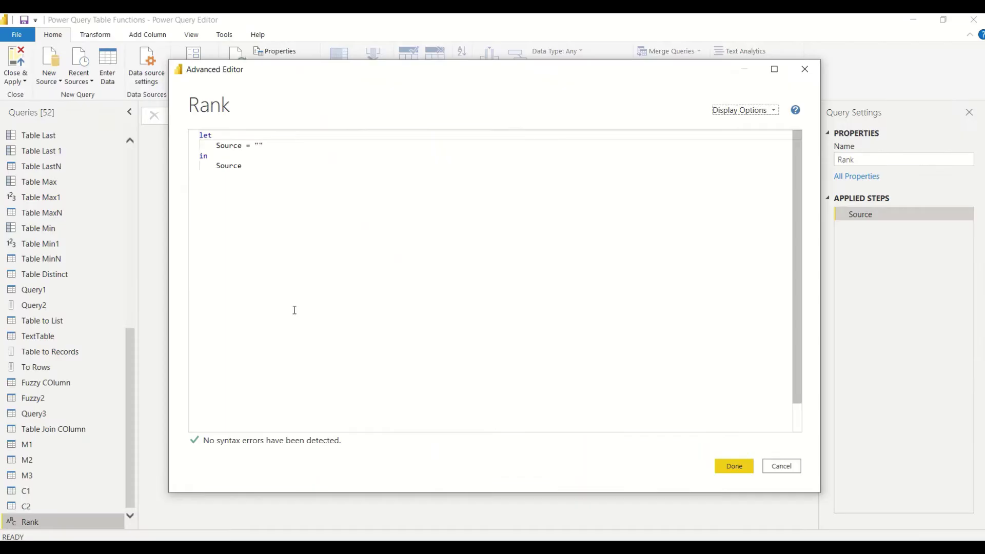
{"action": "double_click", "coordinate": [257, 146]}
{"action": "key", "text": "ctrl+v"}
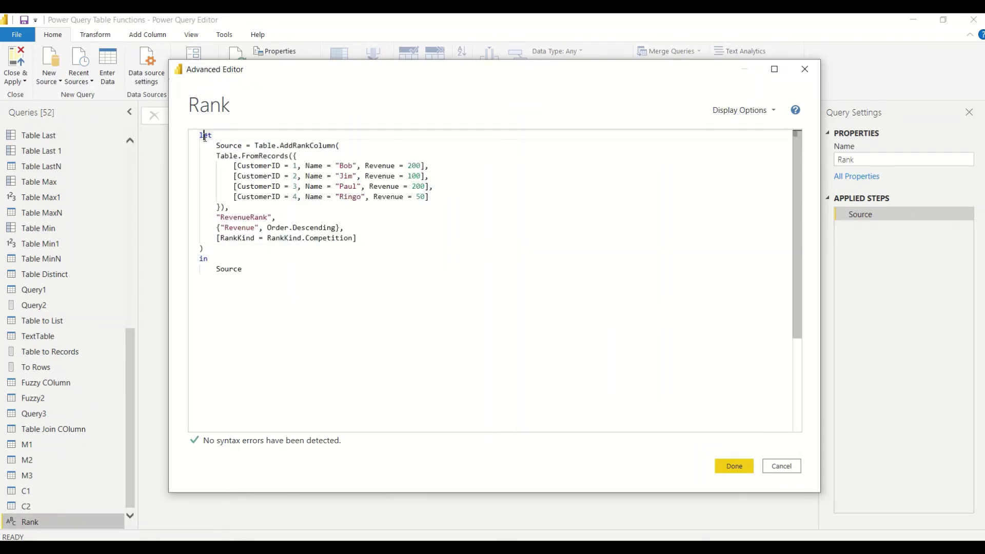
- Review the pasted Rank code, checking the Source name, the AddRankColumn function and its Table.FromRecords argument
{"action": "double_click", "coordinate": [221, 145]}
{"action": "double_click", "coordinate": [230, 268]}
{"action": "left_click_drag", "start_coordinate": [229, 207], "coordinate": [218, 157]}
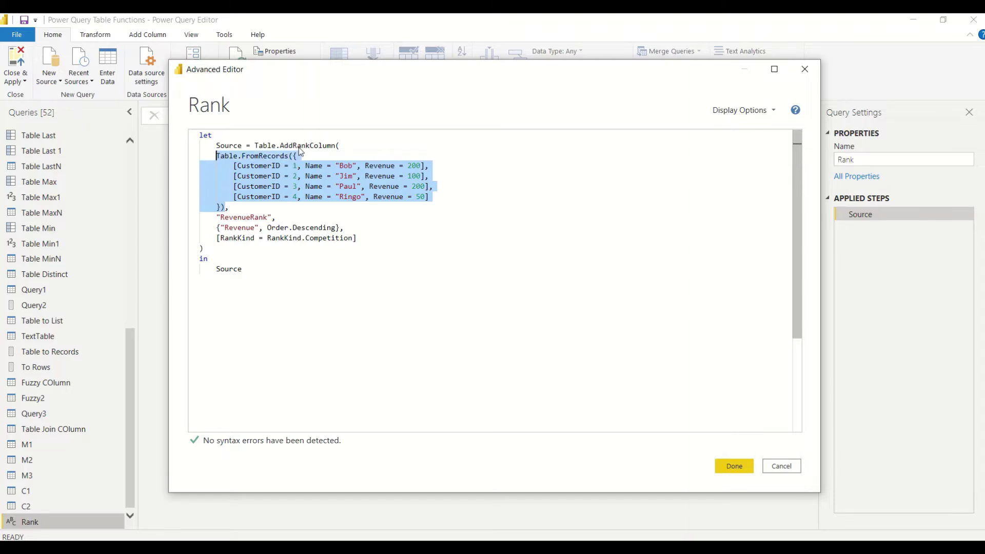
{"action": "double_click", "coordinate": [299, 146]}
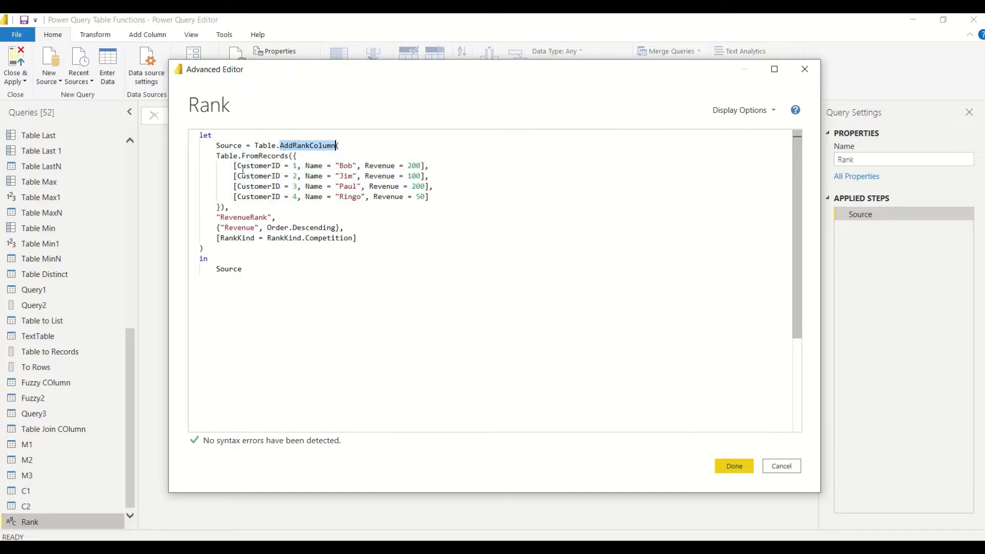
{"action": "left_click_drag", "start_coordinate": [217, 155], "coordinate": [226, 207]}
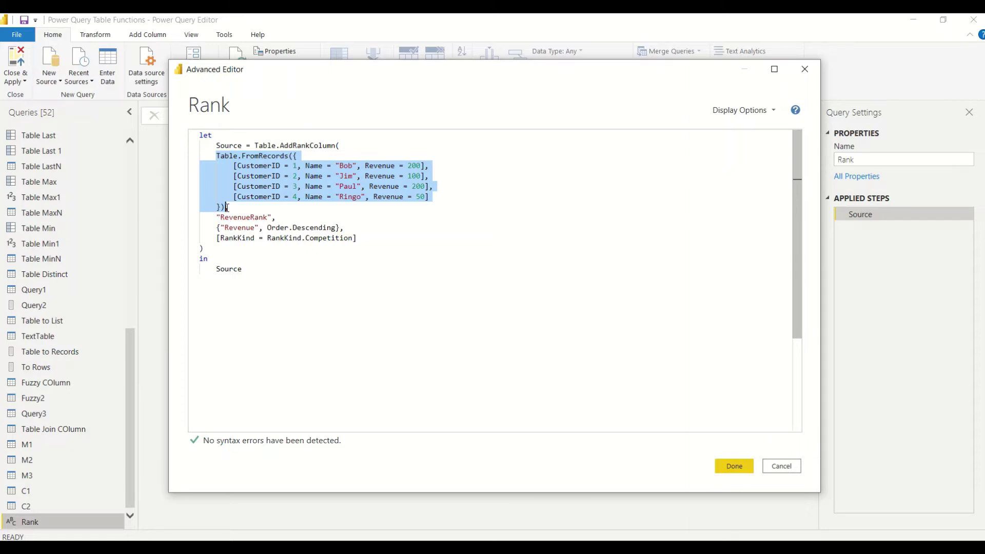
- Cut the Table.FromRecords expression out of the Table.AddRankColumn call, leaving its trailing comma in place
{"action": "left_click_drag", "start_coordinate": [226, 207], "coordinate": [255, 146]}
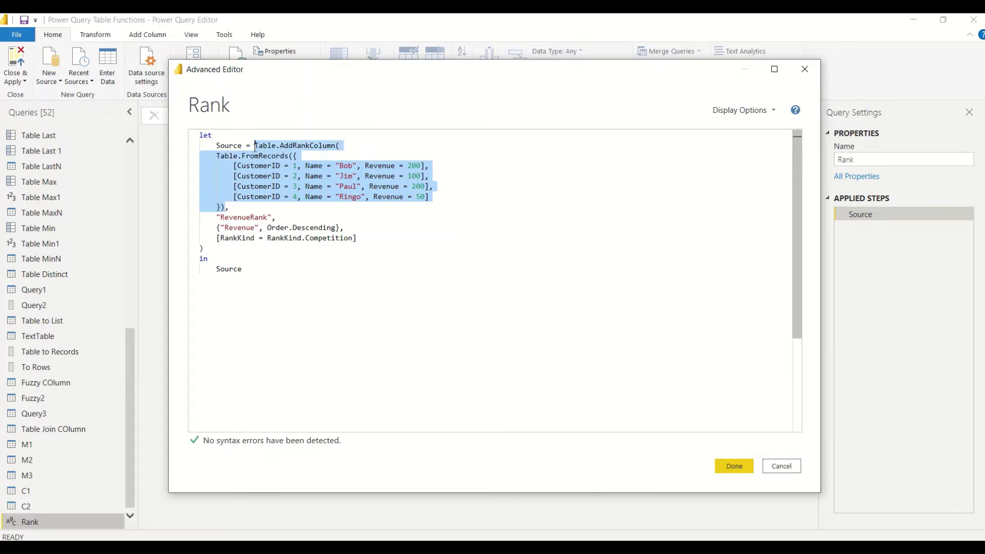
{"action": "left_click", "coordinate": [255, 146]}
{"action": "left_click_drag", "start_coordinate": [226, 207], "coordinate": [220, 161]}
{"action": "key", "text": "ctrl+c"}
{"action": "key", "text": "Delete"}
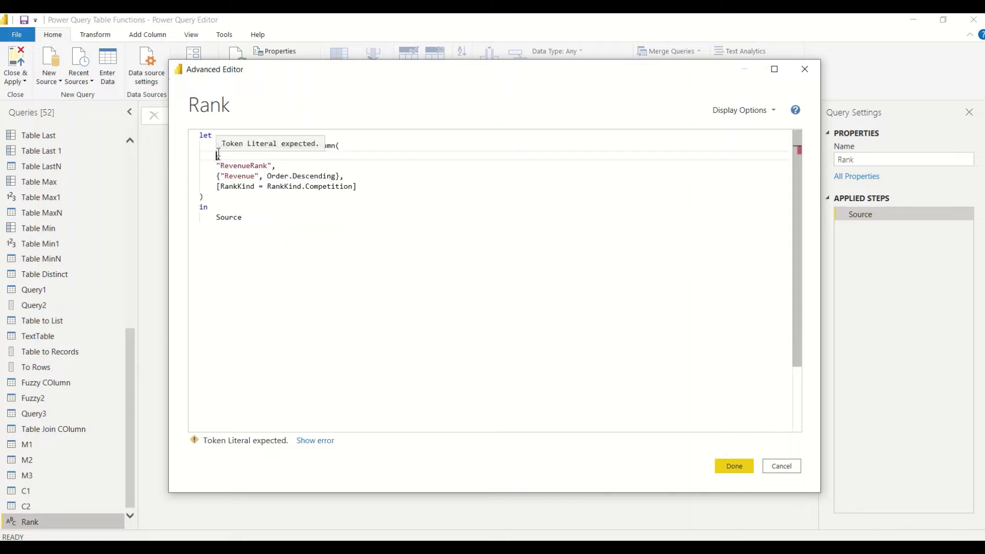
- Define a new _table step above Source from the cut Table.FromRecords expression and end it with a comma
{"action": "left_click", "coordinate": [217, 149]}
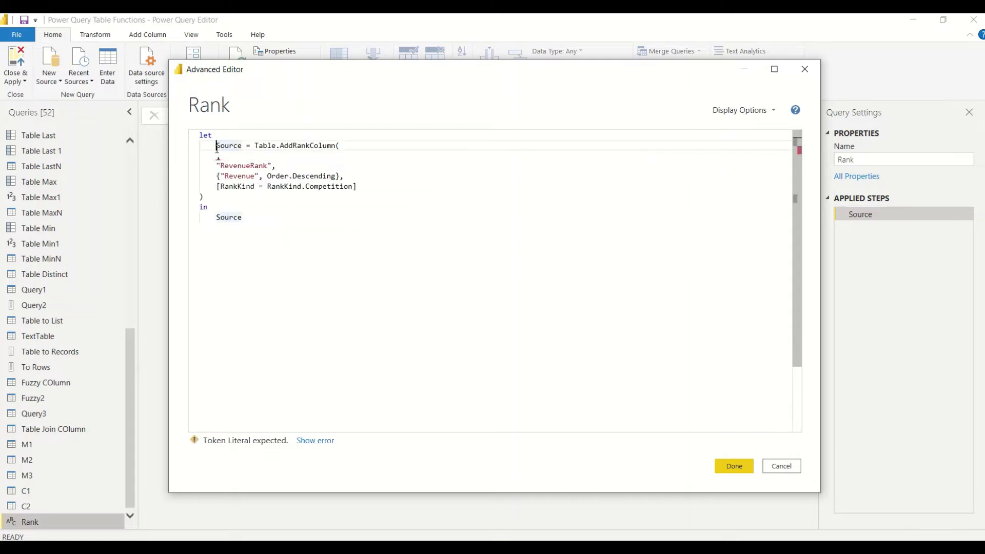
{"action": "key", "text": "Return"}
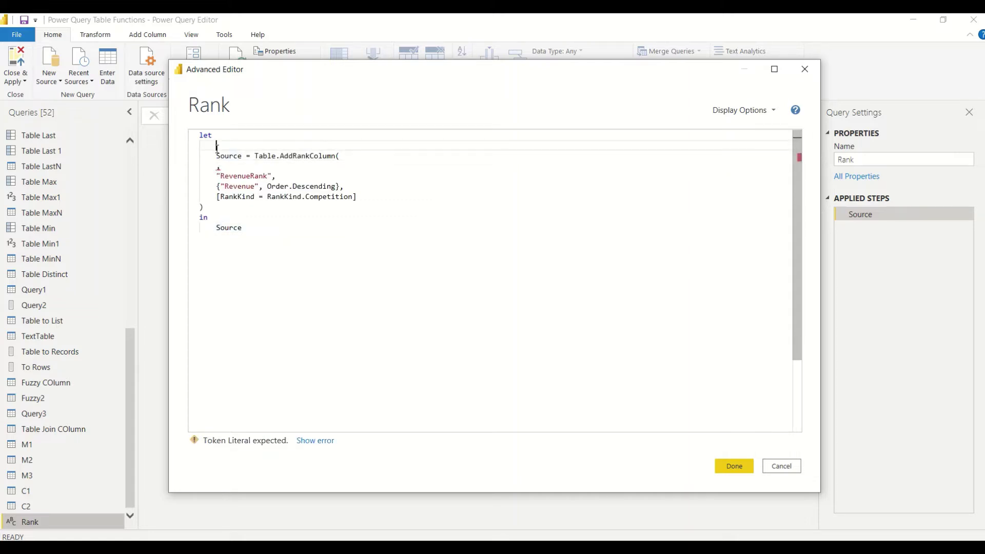
{"action": "type", "text": "Tbl_"}
{"action": "key", "text": "BackSpace"}
{"action": "key", "text": "BackSpace"}
{"action": "key", "text": "BackSpace"}
{"action": "key", "text": "BackSpace"}
{"action": "type", "text": "ta"}
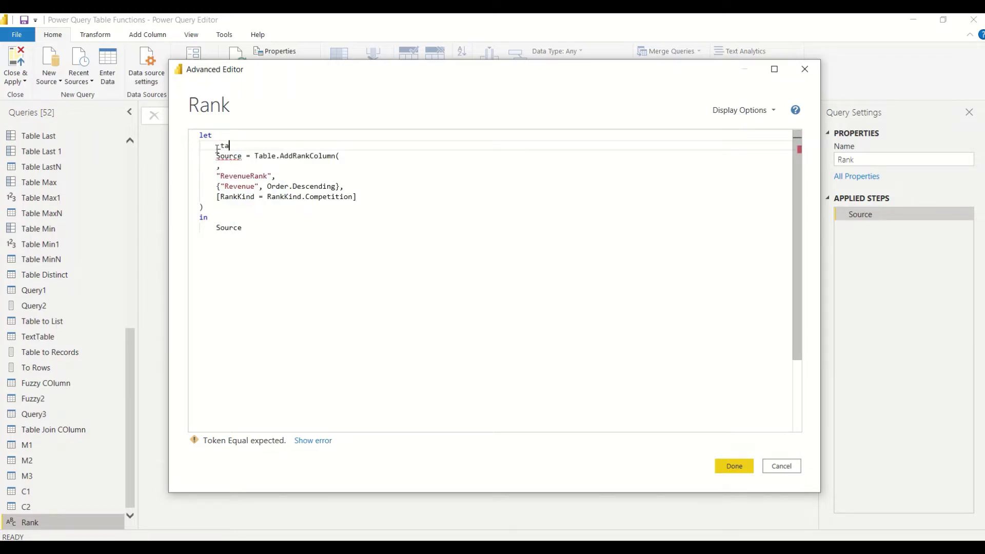
{"action": "type", "text": "ble ="}
{"action": "key", "text": "ctrl+v"}
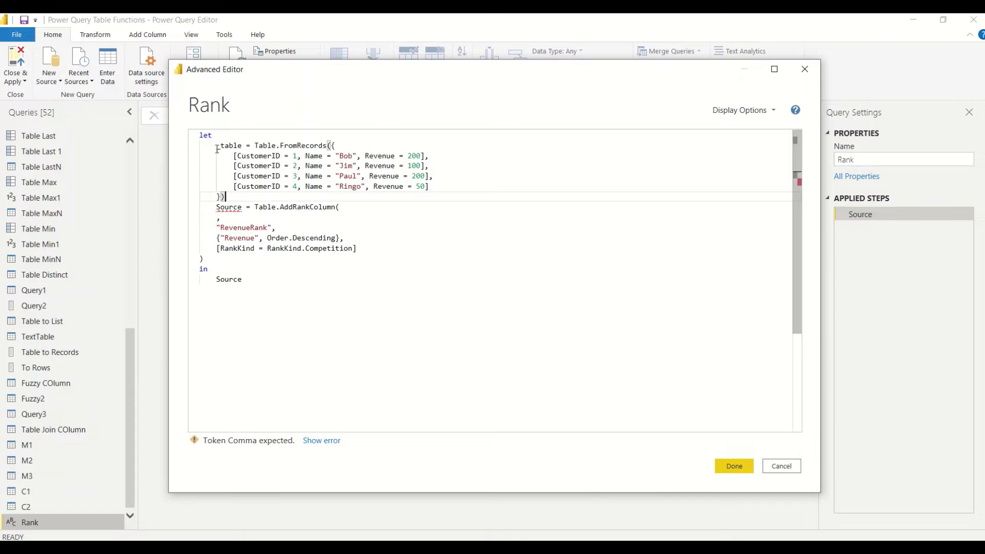
{"action": "type", "text": ","}
- Reference _table as the first argument of Table.AddRankColumn in the Source step
{"action": "double_click", "coordinate": [229, 146]}
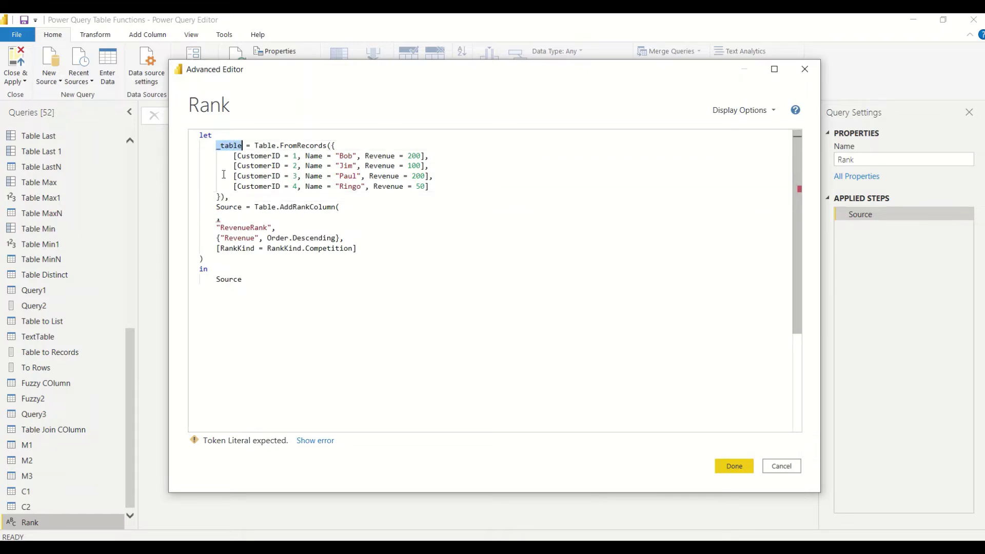
{"action": "key", "text": "ctrl+c"}
{"action": "left_click", "coordinate": [219, 215]}
{"action": "key", "text": "ctrl+v"}
{"action": "type", "text": ","}
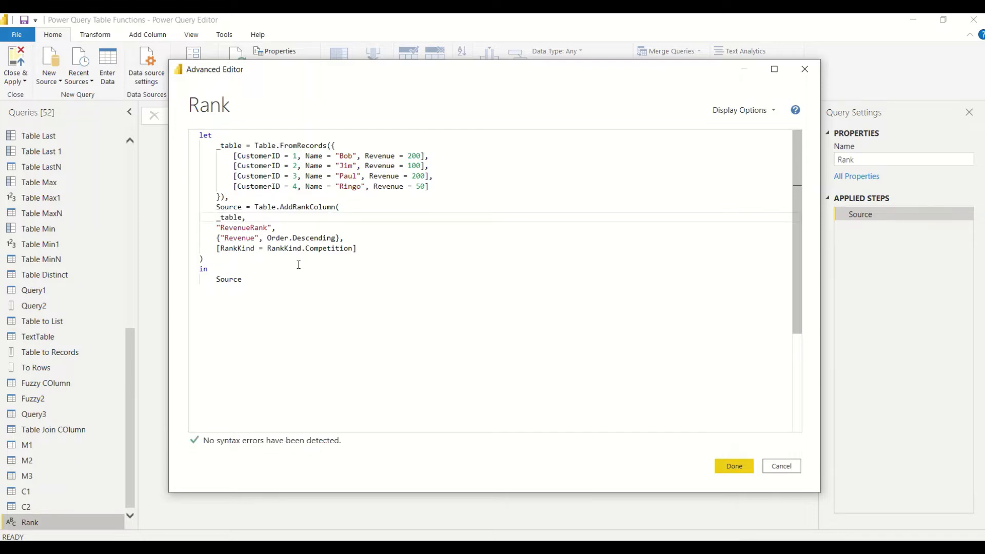
- Check the AddRankColumn arguments _table, "RevenueRank", "Revenue" and Order.Descending, and apply the edited code to the Rank query
{"action": "double_click", "coordinate": [289, 208]}
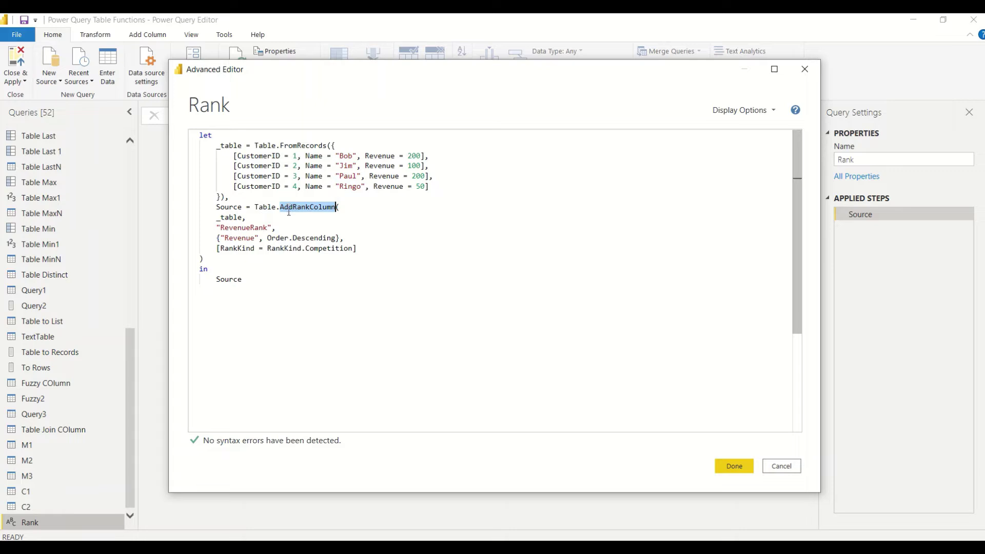
{"action": "double_click", "coordinate": [231, 217]}
{"action": "double_click", "coordinate": [237, 228]}
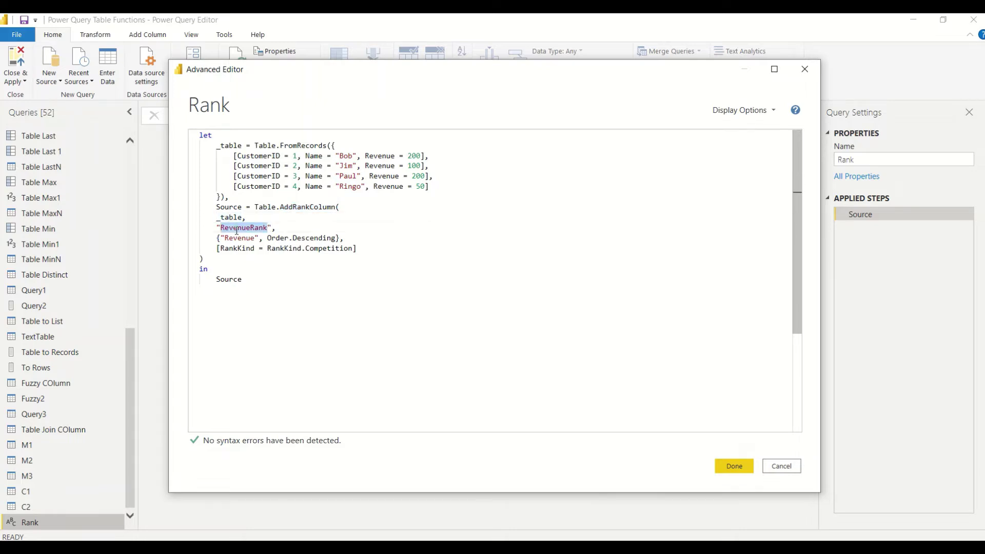
{"action": "double_click", "coordinate": [237, 238]}
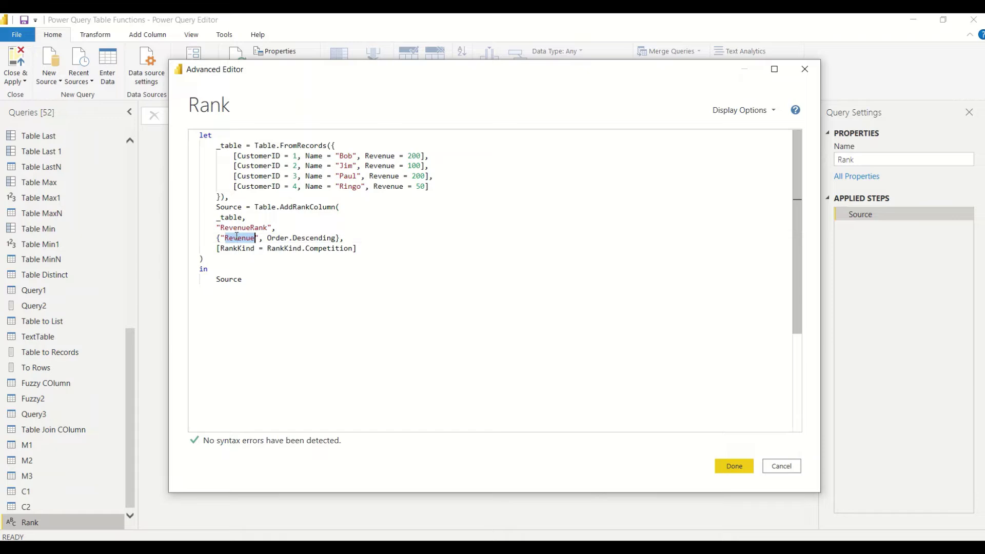
{"action": "double_click", "coordinate": [303, 239]}
{"action": "mouse_move", "coordinate": [322, 250]}
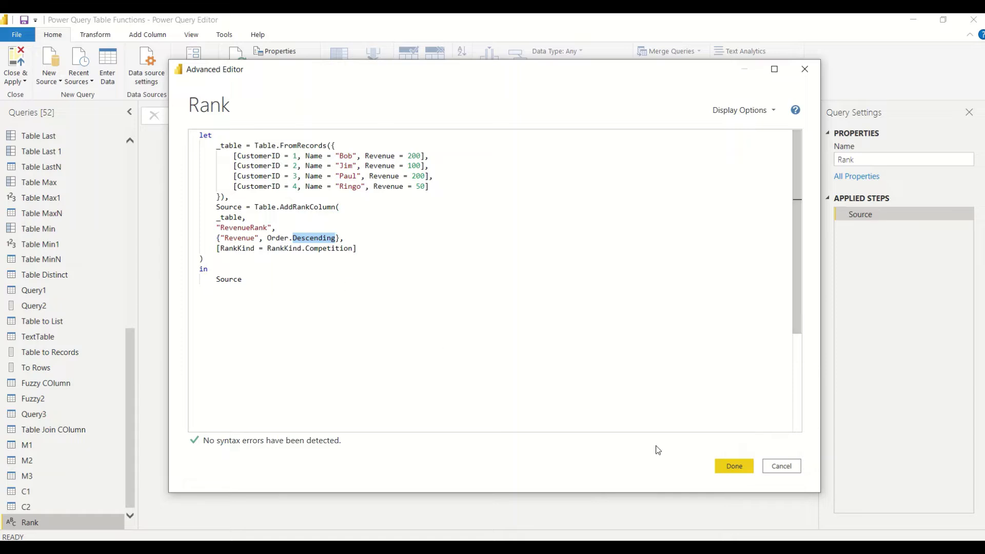
{"action": "left_click", "coordinate": [732, 465]}
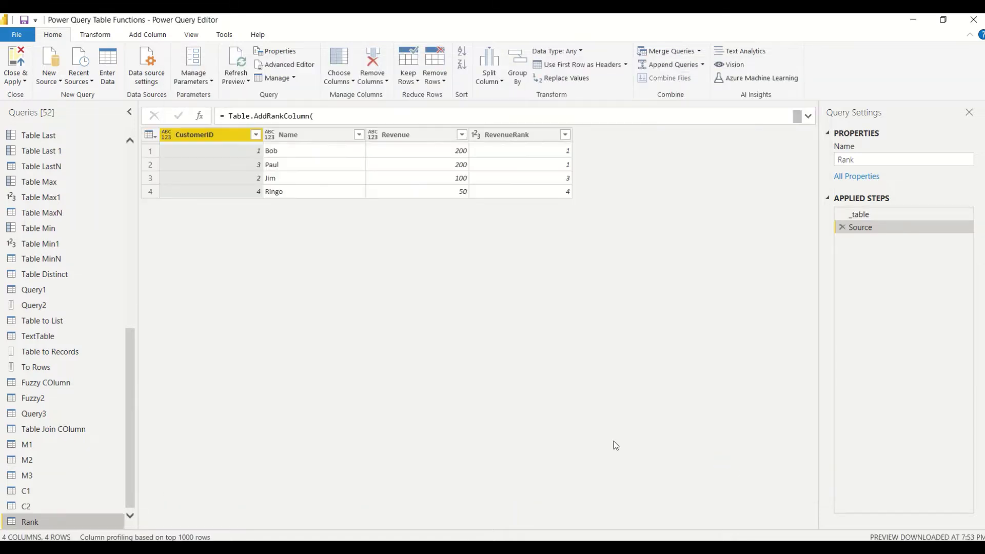
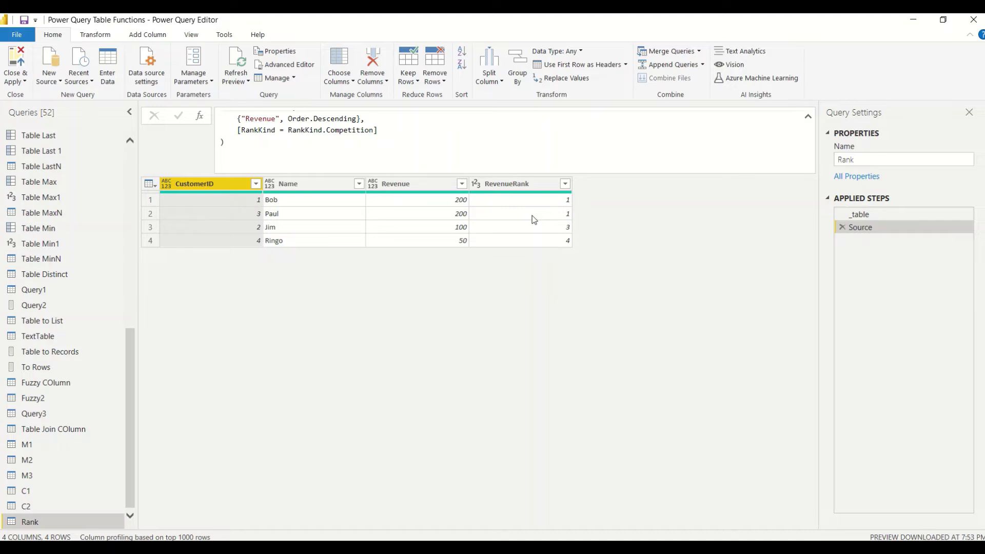
- Change the RankKind option in the Source step's formula to RankKind.Dense and apply it
{"action": "double_click", "coordinate": [346, 133]}
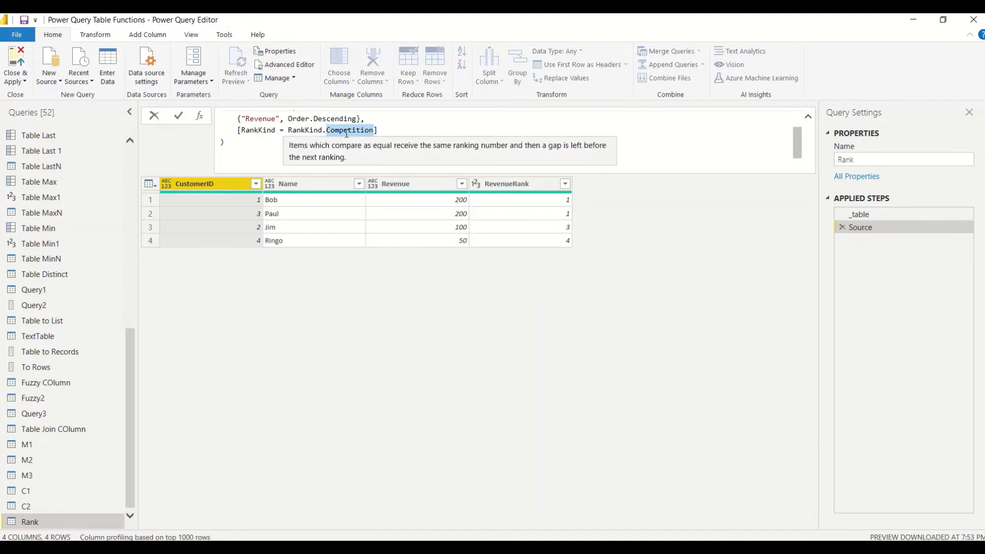
{"action": "key", "text": "BackSpace"}
{"action": "key", "text": "BackSpace"}
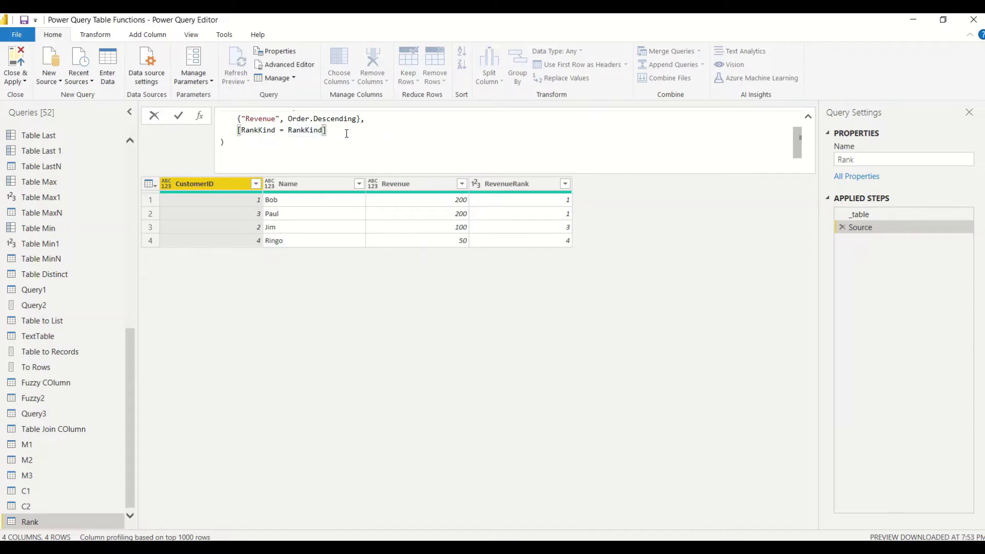
{"action": "type", "text": "."}
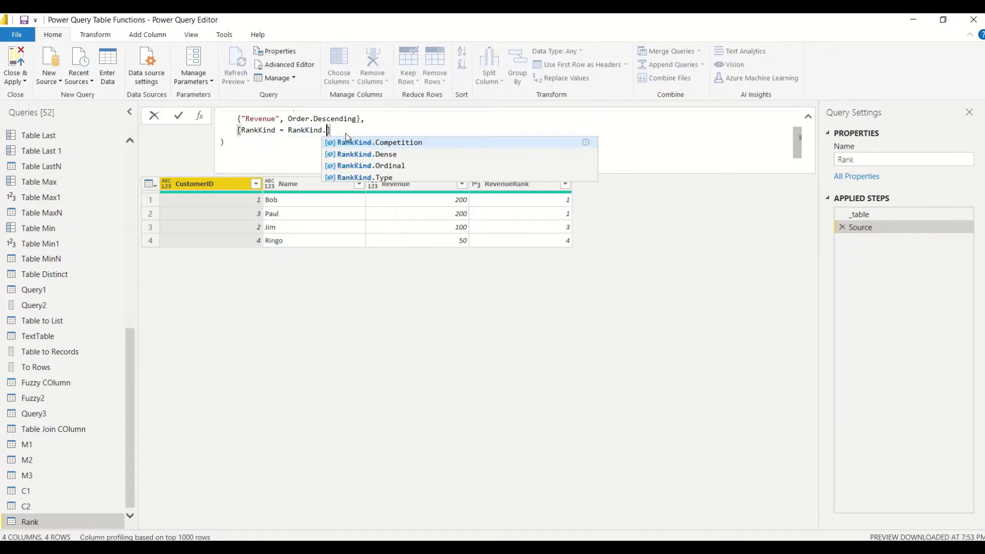
{"action": "key", "text": "Down"}
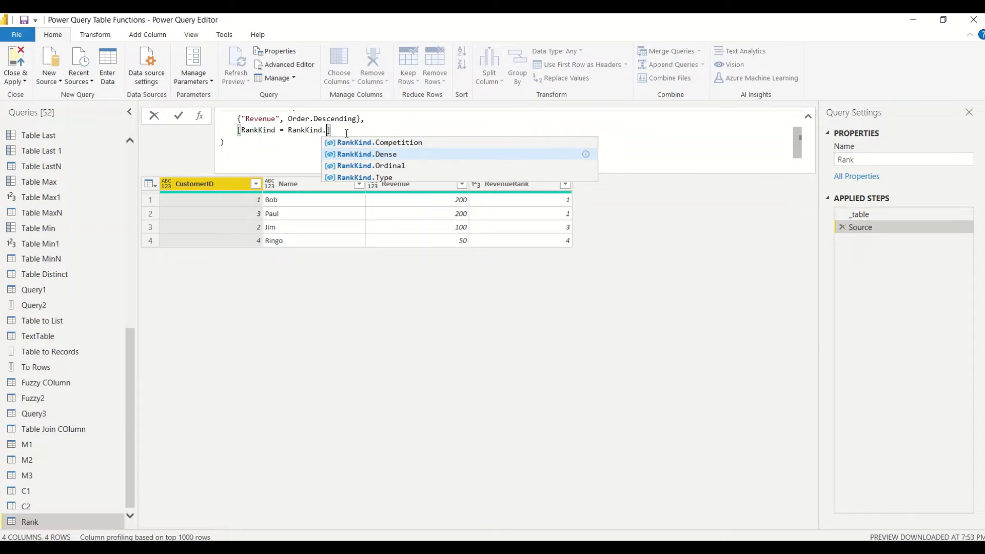
{"action": "key", "text": "Tab"}
{"action": "key", "text": "Return"}
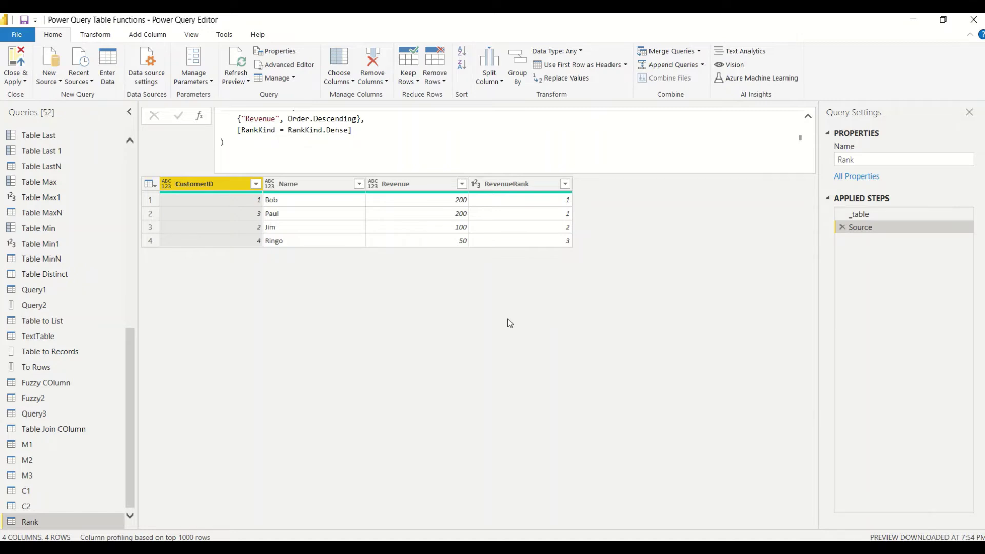
- Set the RankKind option in the Source step's formula to RankKind.Ordinal and apply it
{"action": "left_click", "coordinate": [336, 130]}
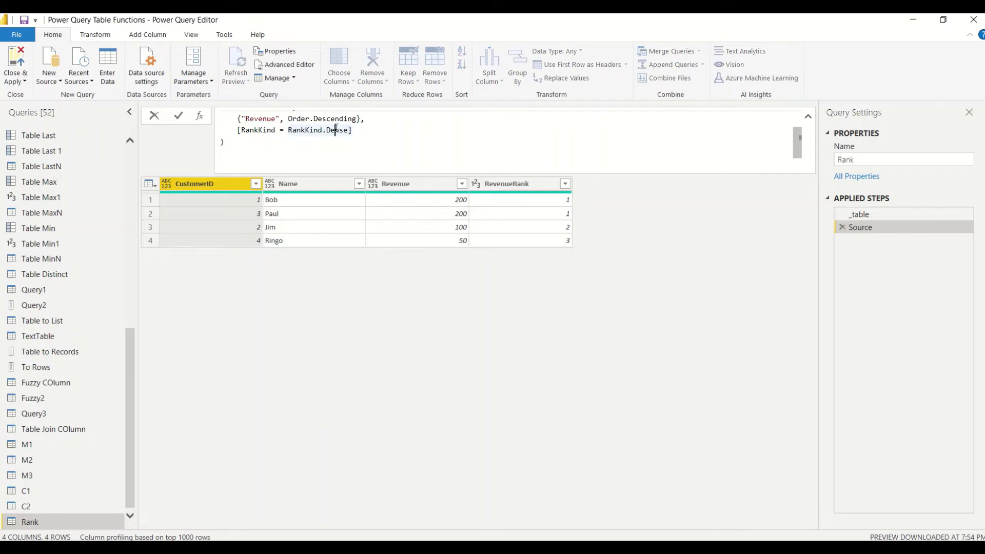
{"action": "double_click", "coordinate": [336, 130]}
{"action": "key", "text": "BackSpace"}
{"action": "key", "text": "ctrl+space"}
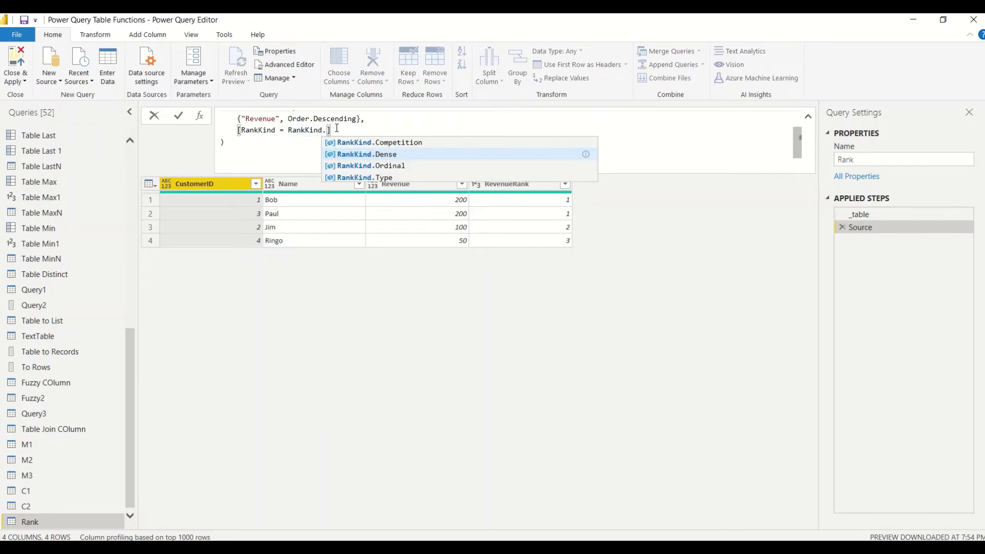
{"action": "key", "text": "Down"}
{"action": "key", "text": "Return"}
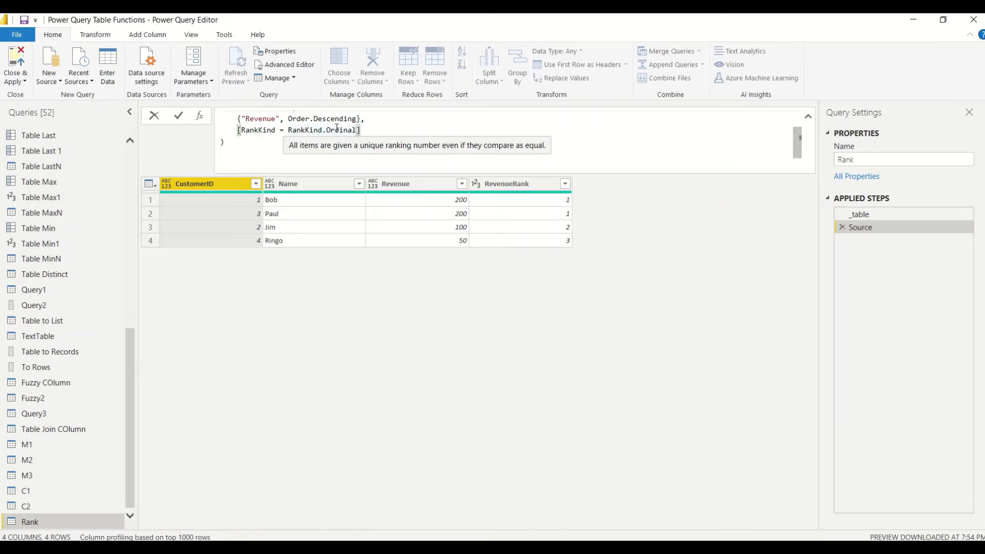
{"action": "key", "text": "Return"}
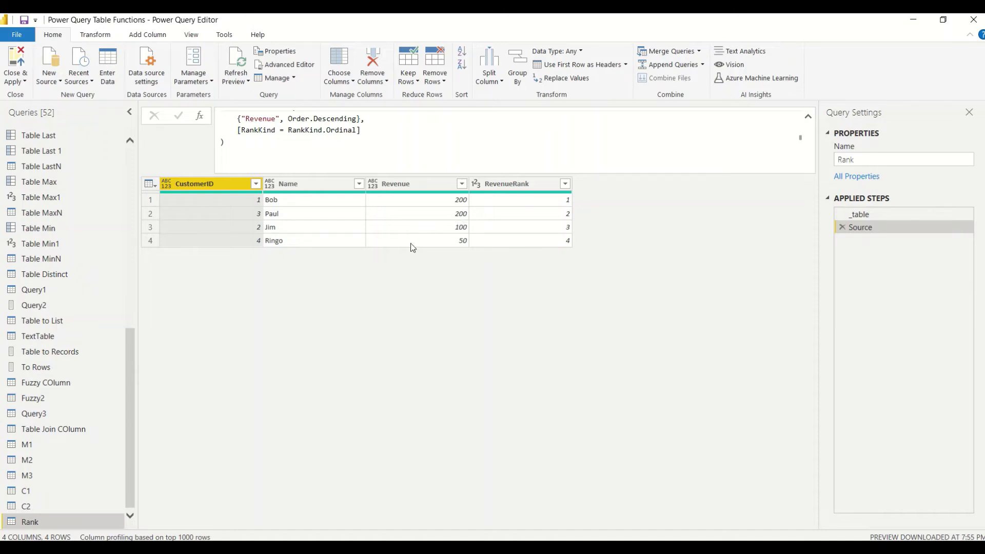
- Change the Revenue sort order in the Source step's formula to Order.Ascending and apply it
{"action": "left_click", "coordinate": [354, 153]}
{"action": "double_click", "coordinate": [334, 119]}
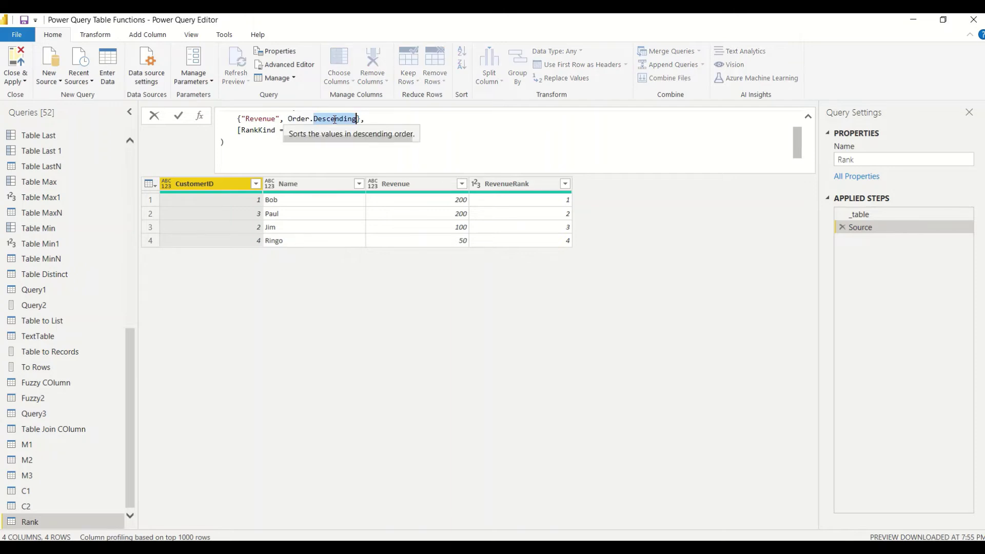
{"action": "key", "text": "BackSpace"}
{"action": "key", "text": "BackSpace"}
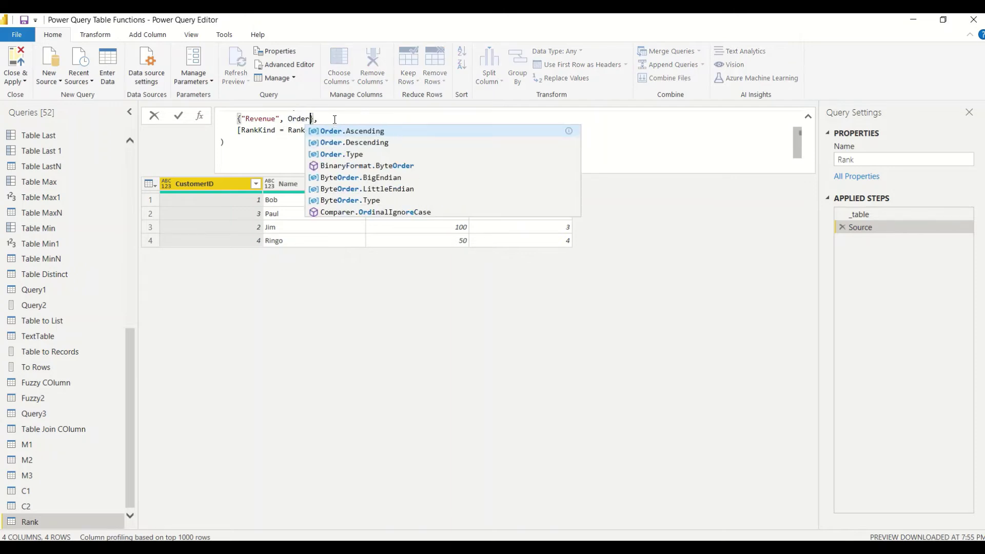
{"action": "left_click", "coordinate": [342, 132]}
{"action": "key", "text": "Return"}
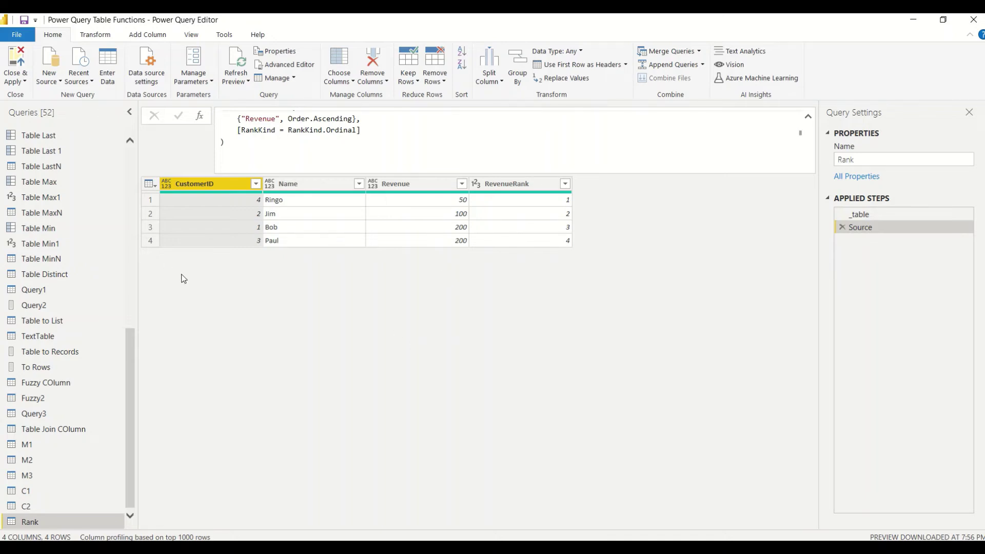
- Look at the Table 2 query's data and return to the Rank query
{"action": "left_click", "coordinate": [130, 160]}
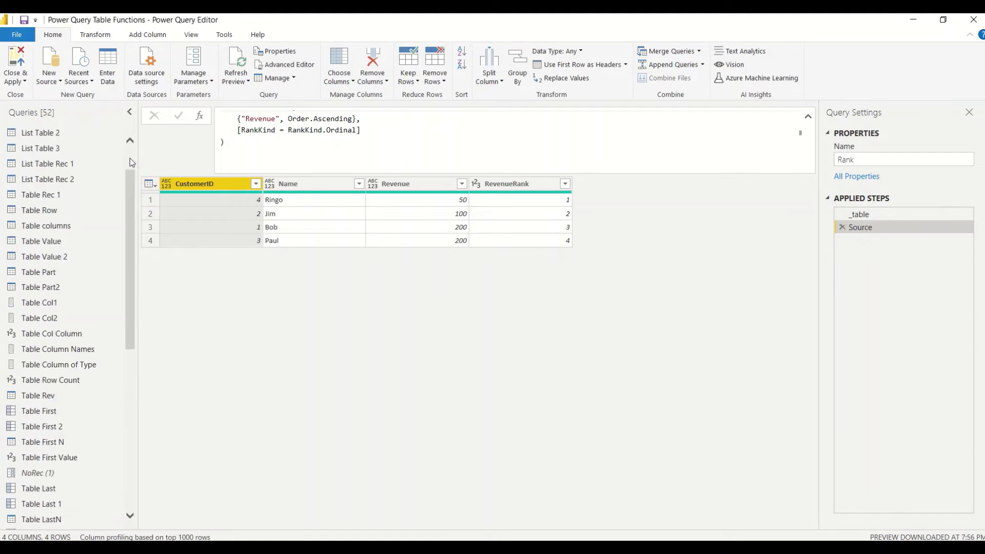
{"action": "left_click", "coordinate": [68, 153]}
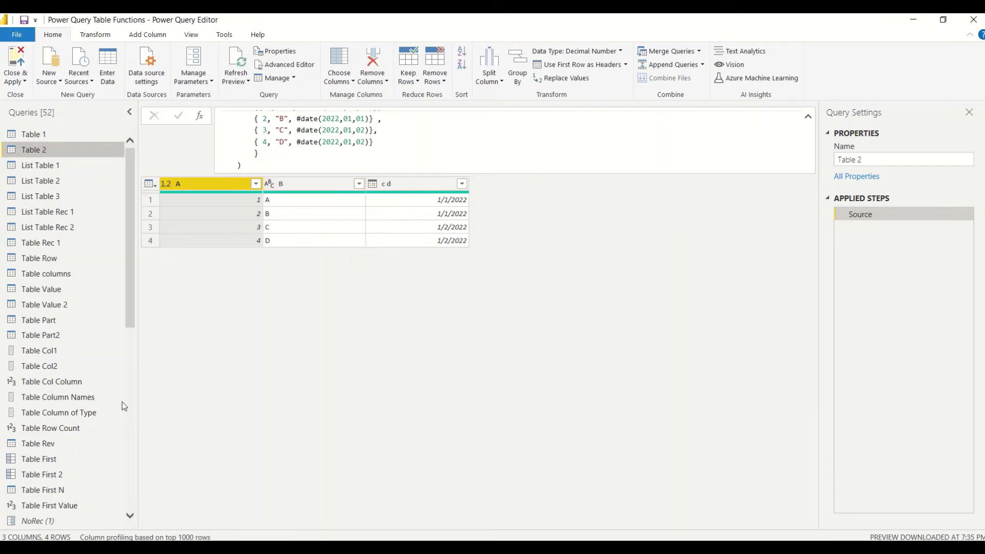
{"action": "scroll", "coordinate": [118, 387], "scroll_direction": "down", "scroll_amount": 9}
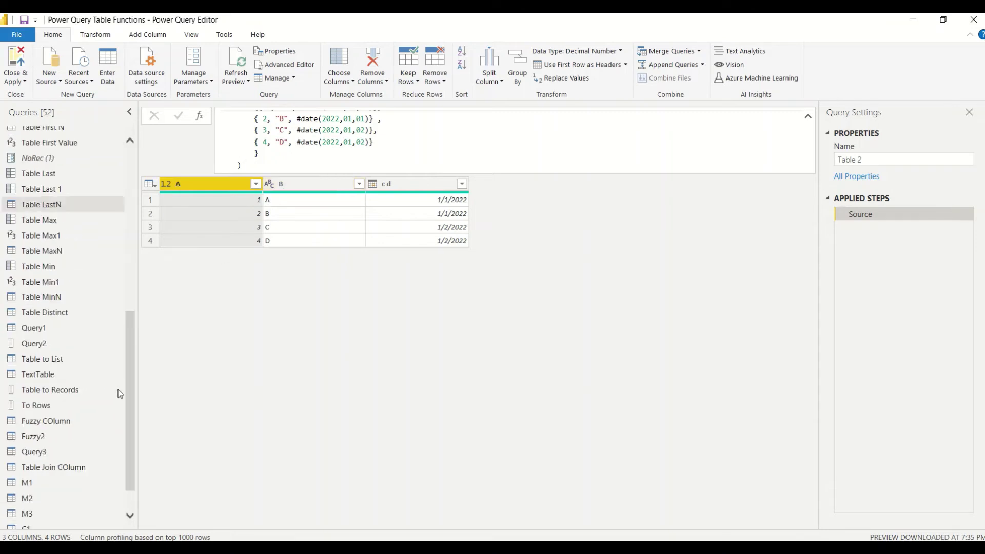
{"action": "left_click", "coordinate": [54, 519]}
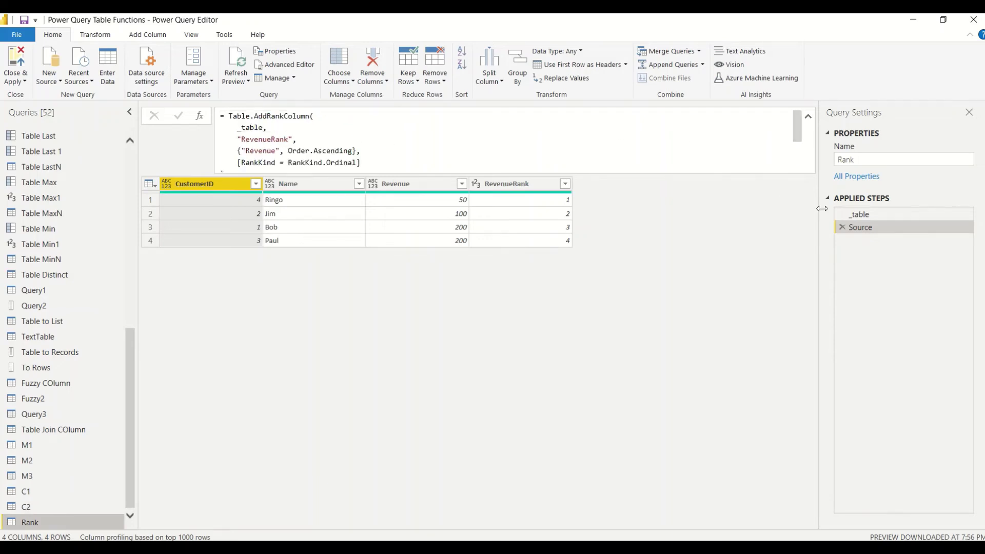
- In the _table step's formula, replace the CustomerID 3 record's name with the CustomerID 1 record's name and apply the edit
{"action": "left_click", "coordinate": [857, 215]}
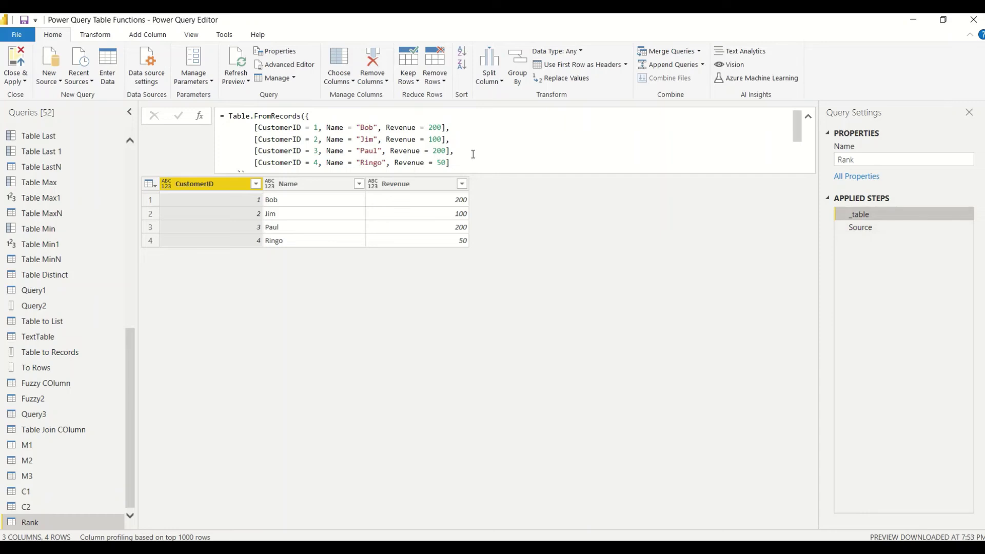
{"action": "double_click", "coordinate": [367, 127]}
{"action": "key", "text": "ctrl+c"}
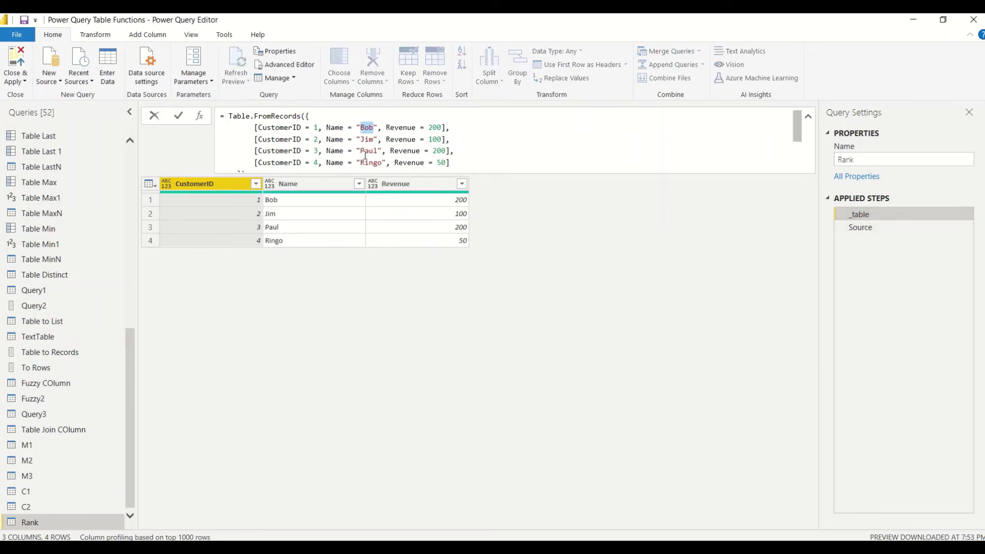
{"action": "left_click_drag", "start_coordinate": [360, 151], "coordinate": [379, 151]}
{"action": "key", "text": "ctrl+v"}
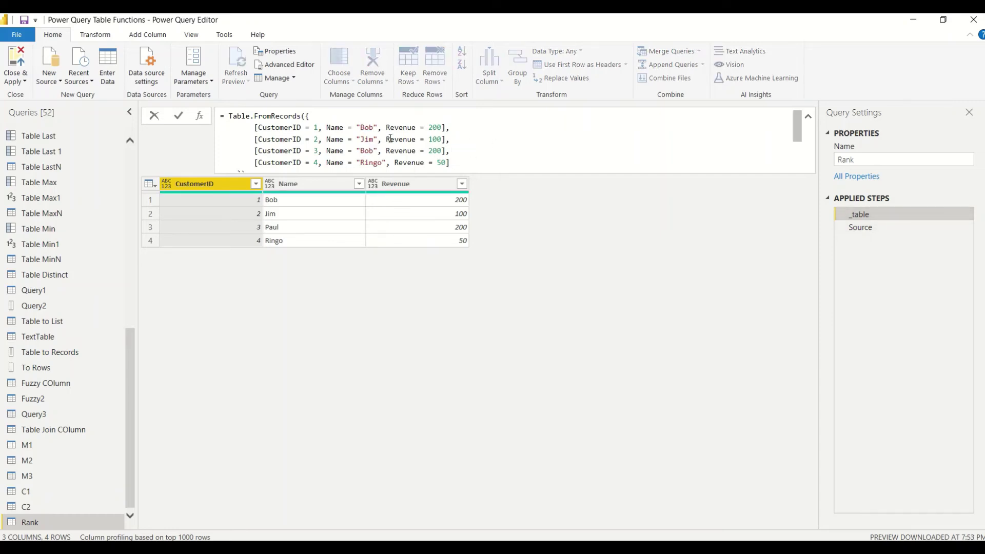
{"action": "double_click", "coordinate": [333, 127]}
{"action": "scroll", "coordinate": [334, 127], "scroll_direction": "down", "scroll_amount": 2}
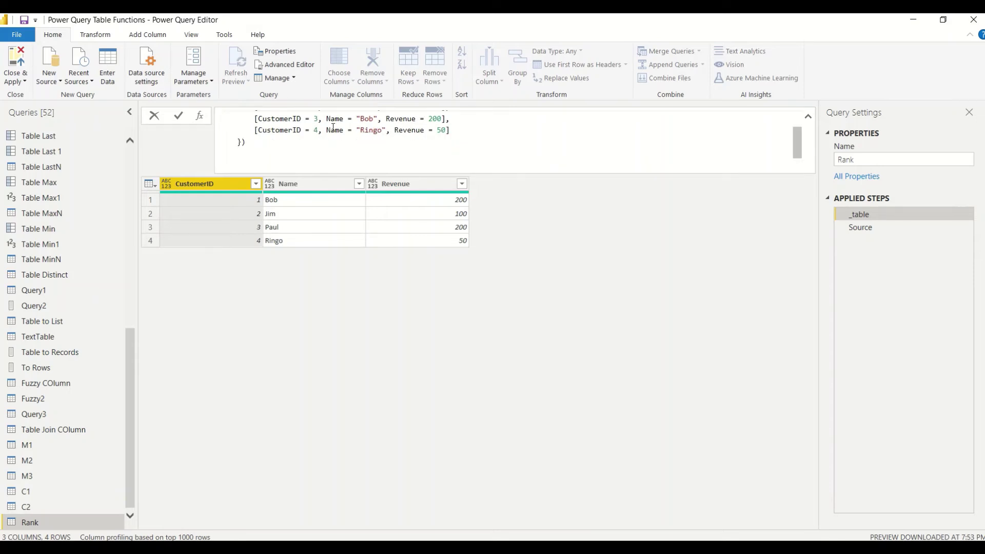
{"action": "left_click", "coordinate": [864, 229]}
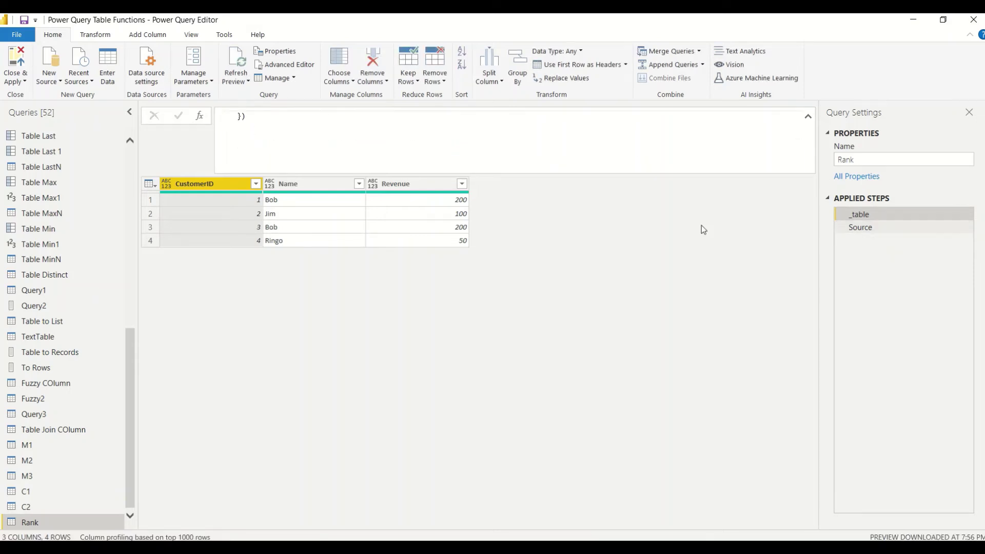
- In the Source step's formula, change the ranked column from "Revenue" to "Name" and apply the edit
{"action": "left_click", "coordinate": [860, 228]}
{"action": "scroll", "coordinate": [318, 141], "scroll_direction": "up", "scroll_amount": 3}
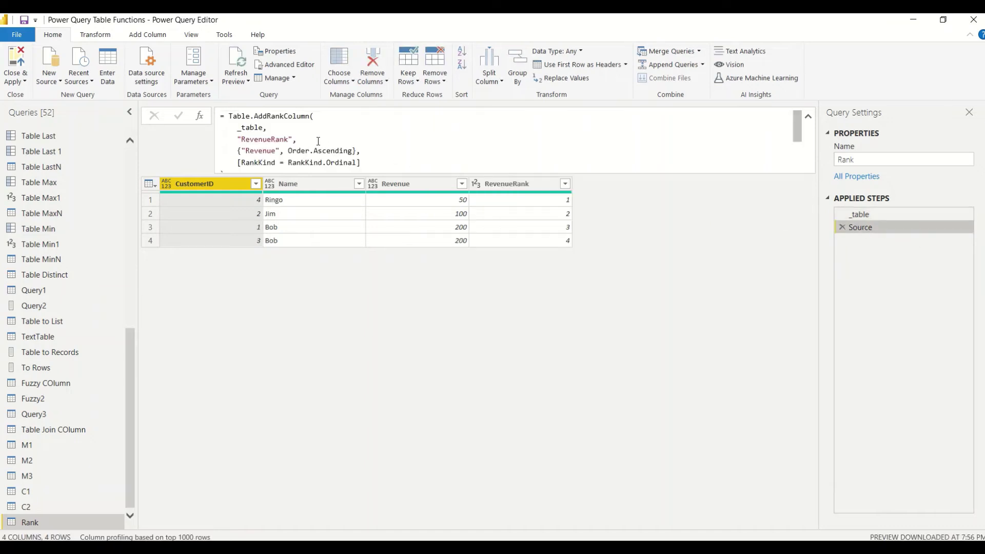
{"action": "left_click", "coordinate": [257, 154]}
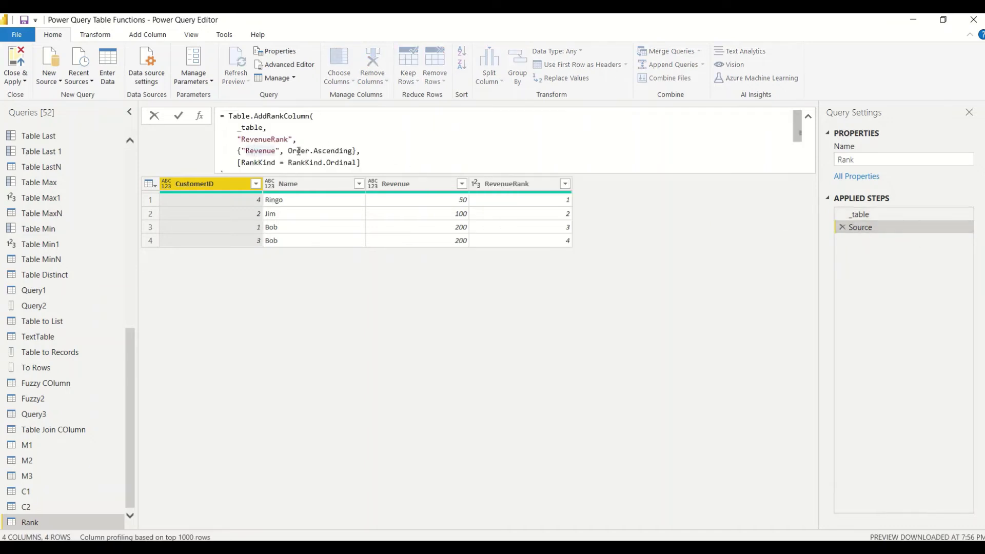
{"action": "double_click", "coordinate": [260, 150]}
{"action": "type", "text": "Name"}
{"action": "key", "text": "Return"}
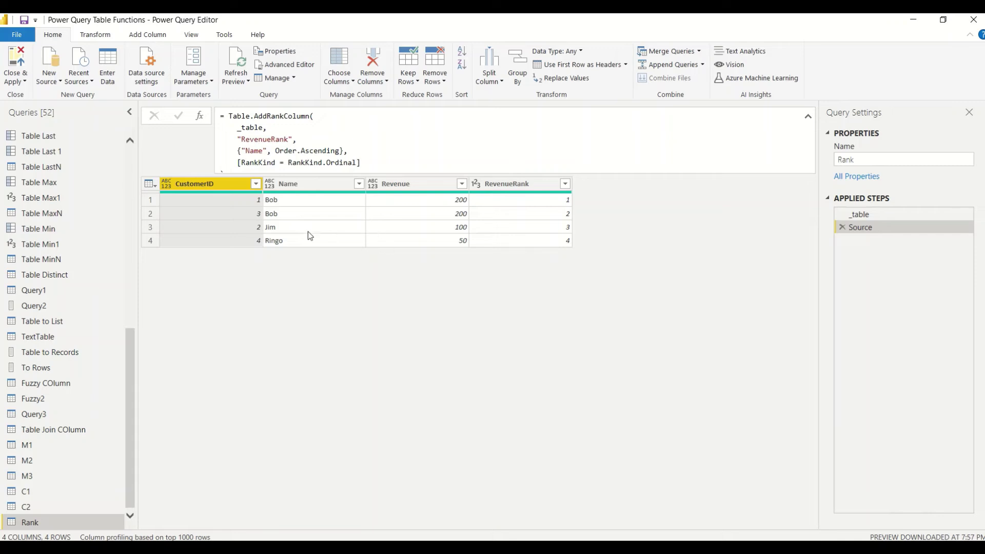
- In the _table step's formula, set CustomerID 3's name to Gap, replace CustomerID 4's name with CustomerID 1's name, and apply the edit
{"action": "left_click", "coordinate": [867, 214]}
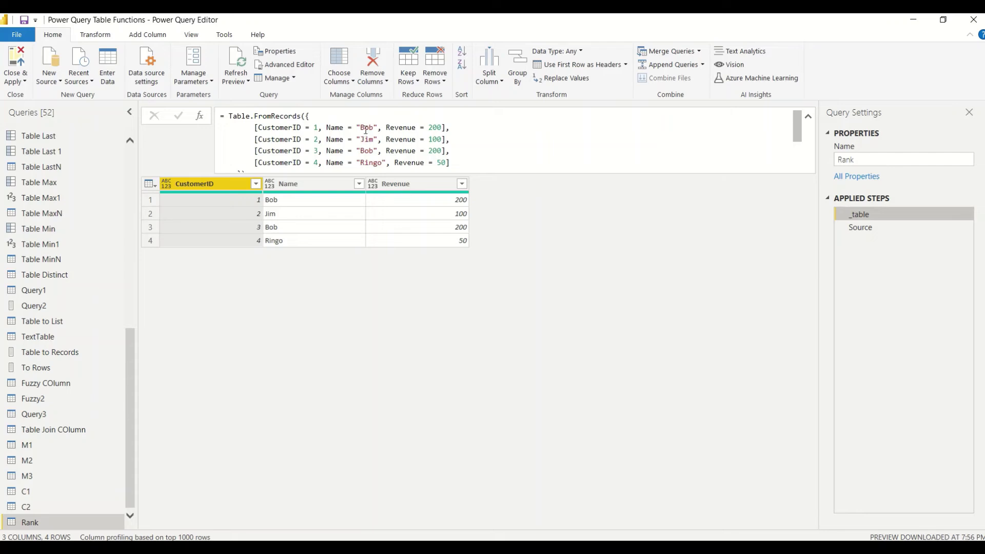
{"action": "double_click", "coordinate": [366, 128]}
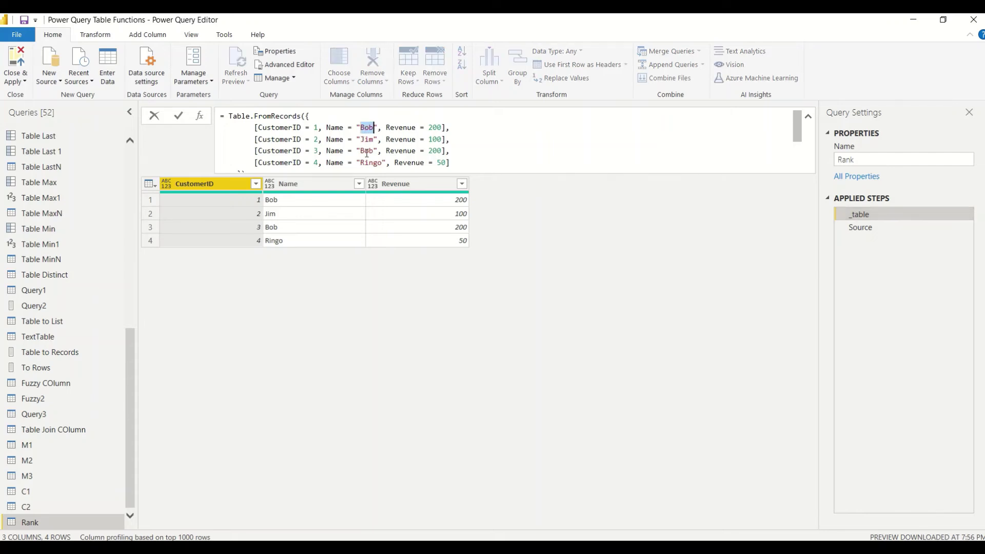
{"action": "double_click", "coordinate": [370, 162]}
{"action": "left_click", "coordinate": [488, 140]}
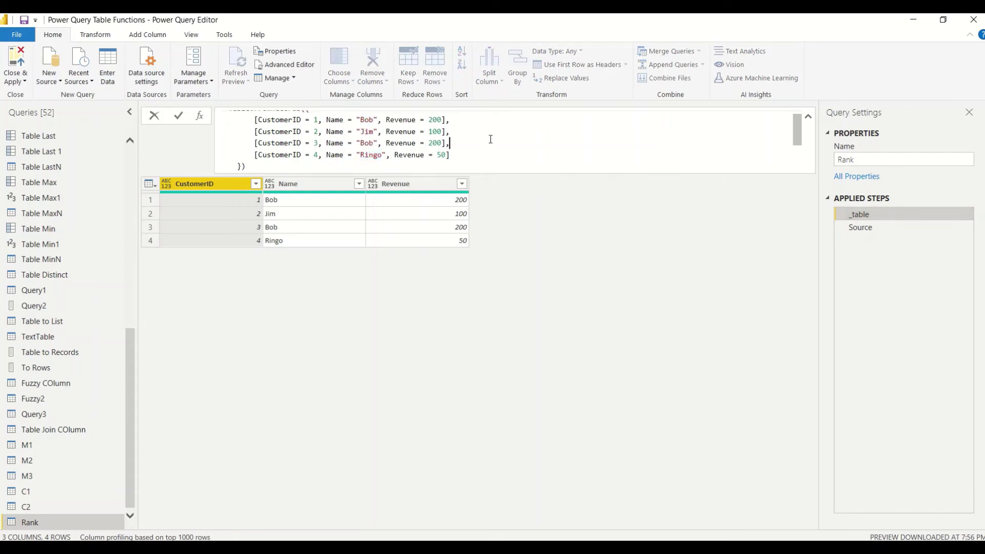
{"action": "double_click", "coordinate": [368, 143]}
{"action": "type", "text": "Ab"}
{"action": "key", "text": "BackSpace"}
{"action": "key", "text": "BackSpace"}
{"action": "type", "text": "Gap"}
{"action": "double_click", "coordinate": [367, 121]}
{"action": "key", "text": "ctrl+c"}
{"action": "double_click", "coordinate": [370, 155]}
{"action": "key", "text": "ctrl+v"}
{"action": "key", "text": "Return"}
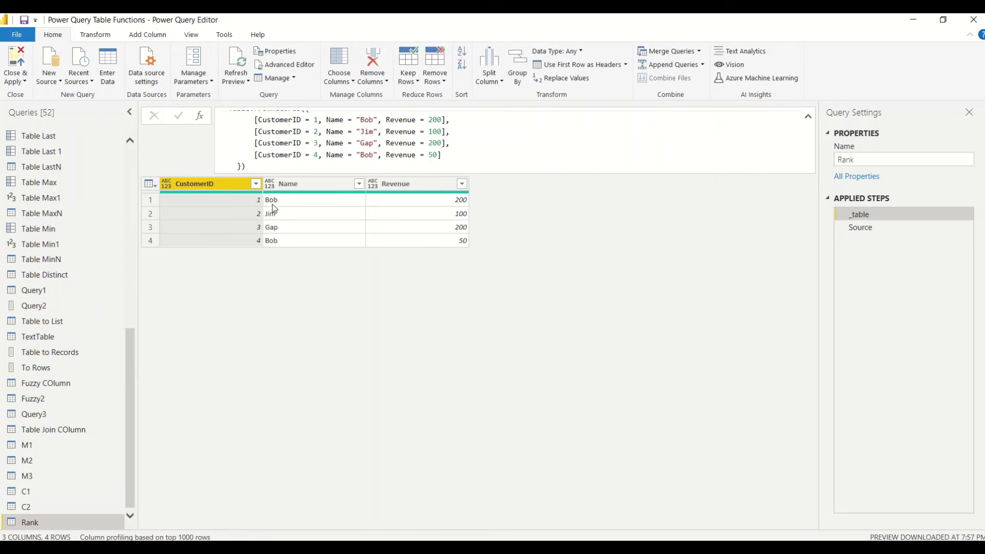
- Set the RankKind option in the Source step's formula to RankKind.Dense and apply it
{"action": "left_click", "coordinate": [867, 228]}
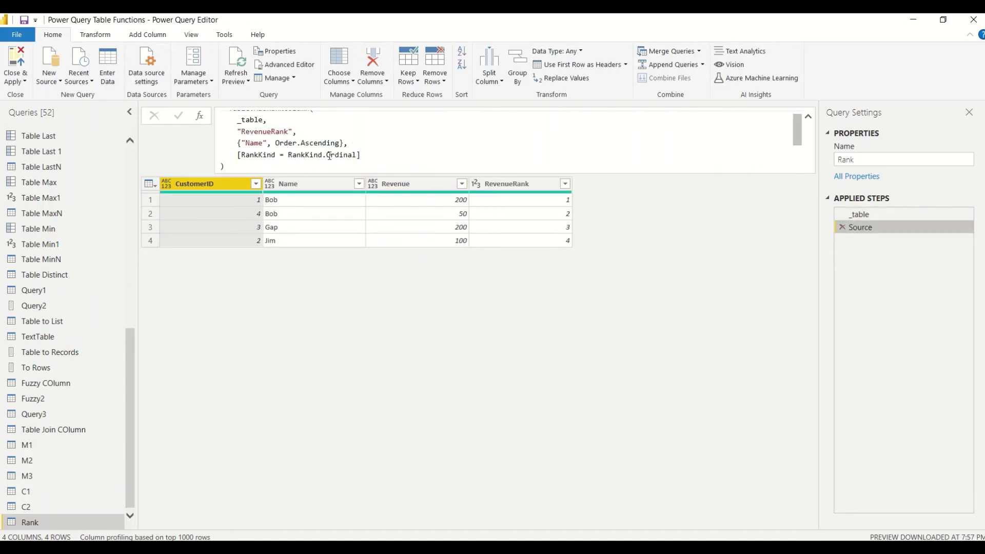
{"action": "double_click", "coordinate": [253, 143]}
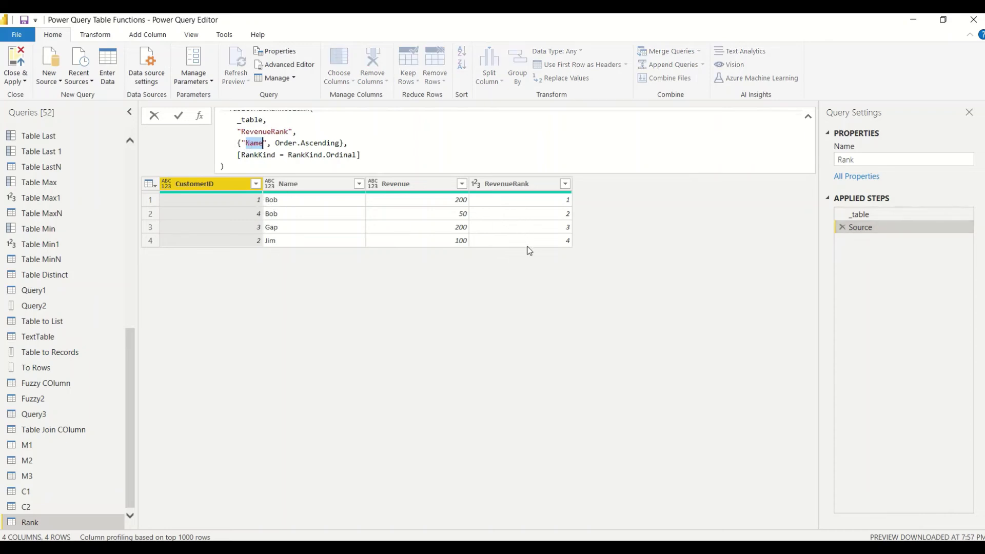
{"action": "double_click", "coordinate": [337, 155]}
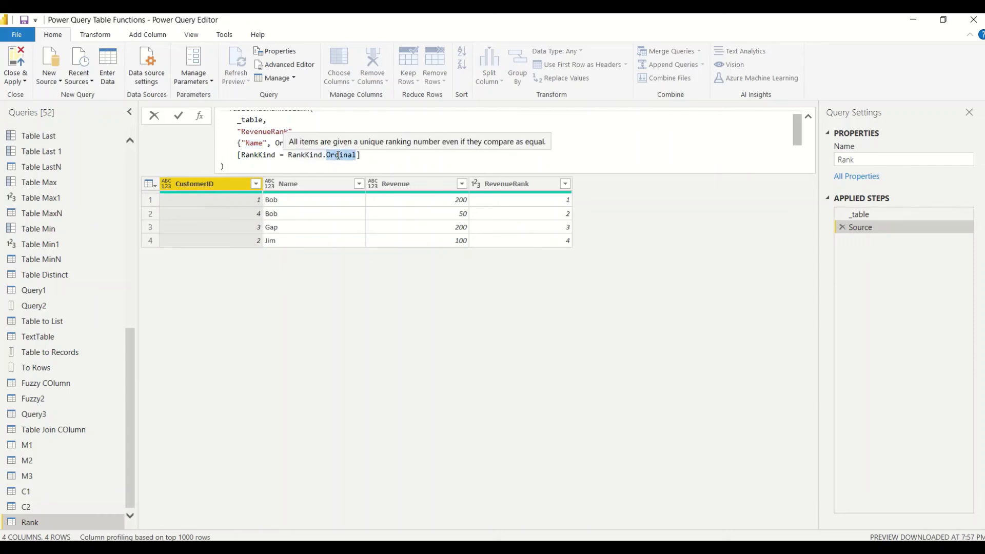
{"action": "key", "text": "BackSpace"}
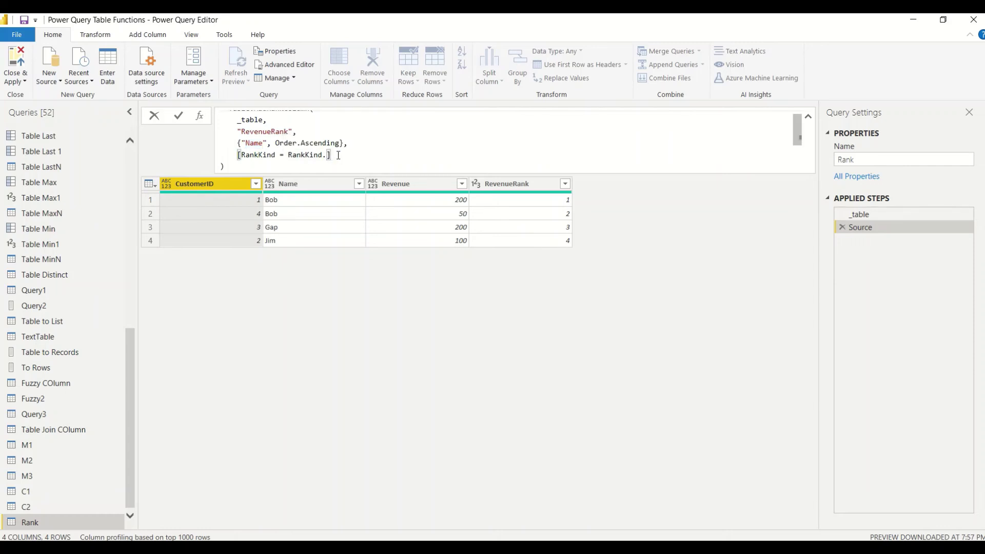
{"action": "type", "text": "Dense"}
{"action": "key", "text": "Return"}
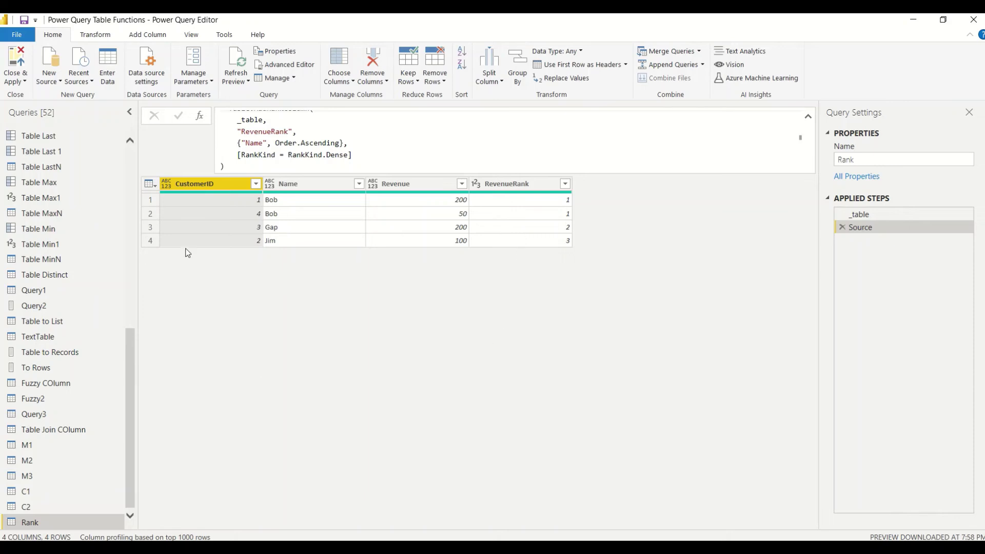
{"action": "scroll", "coordinate": [70, 334], "scroll_direction": "up", "scroll_amount": 6}
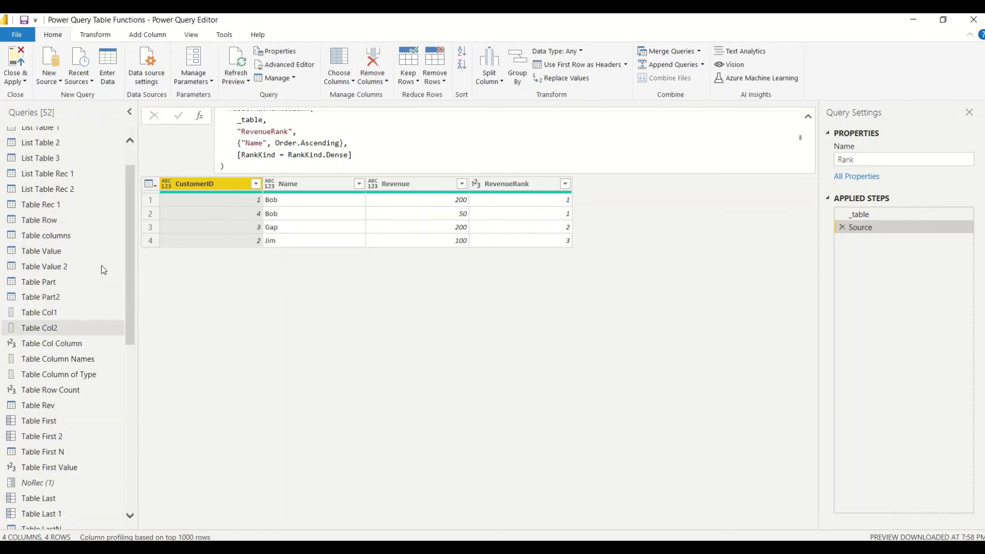
{"action": "scroll", "coordinate": [100, 280], "scroll_direction": "down", "scroll_amount": 6}
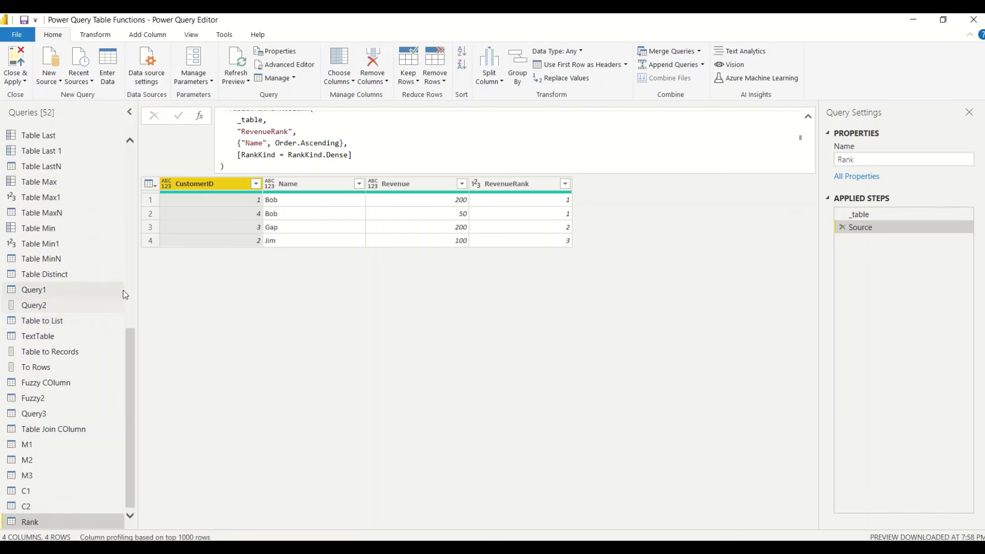
{"action": "right_click", "coordinate": [39, 521]}
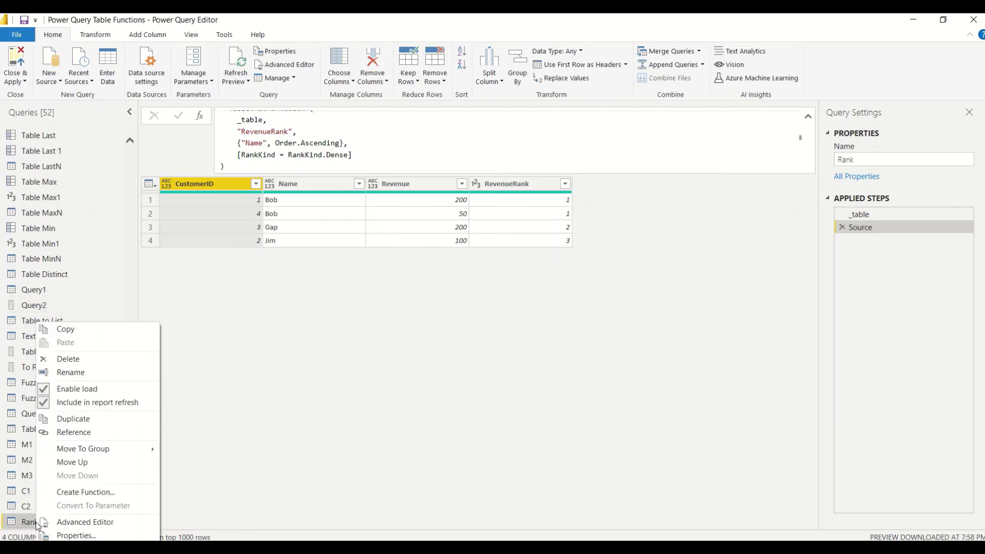
{"action": "left_click", "coordinate": [211, 411]}
- Create a new blank query and rename it Rank1
{"action": "left_click", "coordinate": [52, 82]}
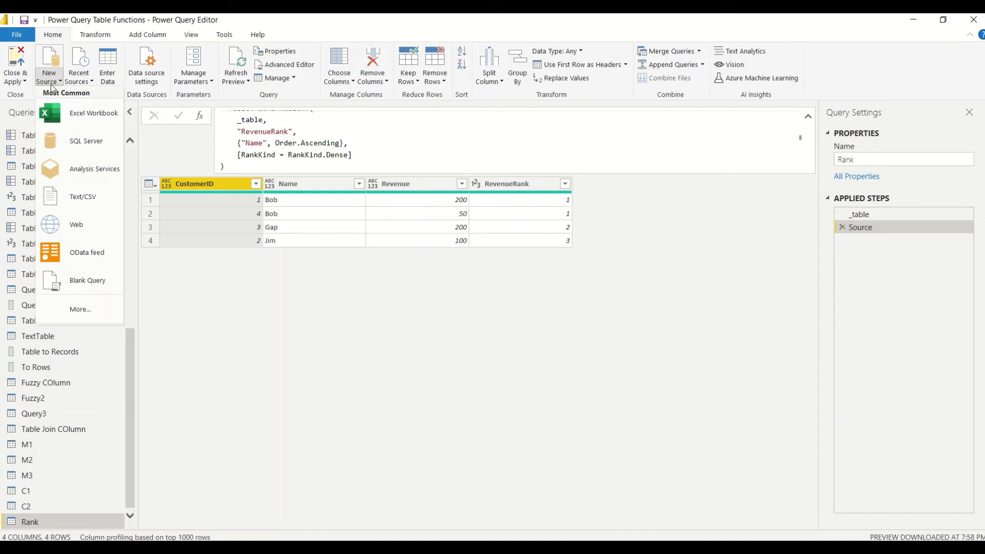
{"action": "left_click", "coordinate": [78, 279]}
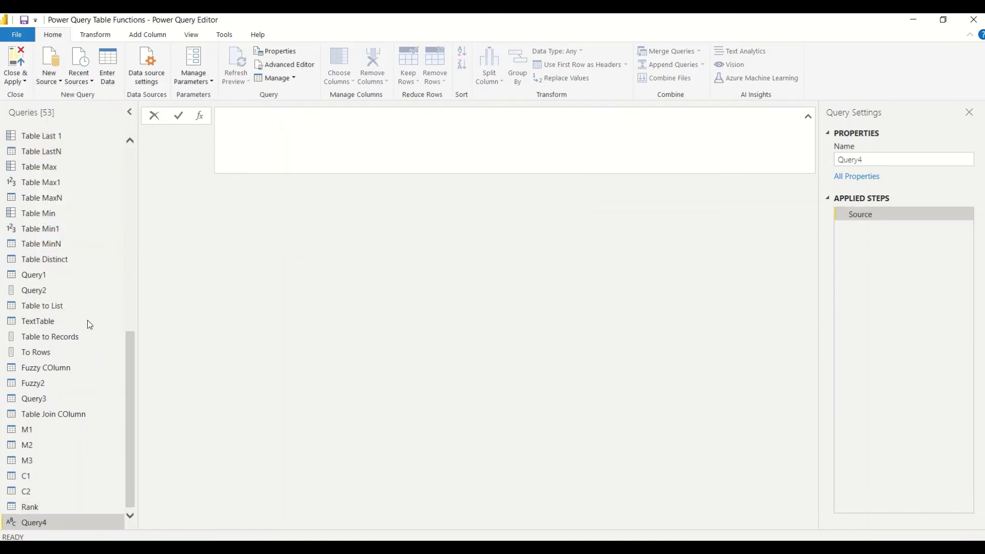
{"action": "double_click", "coordinate": [42, 522]}
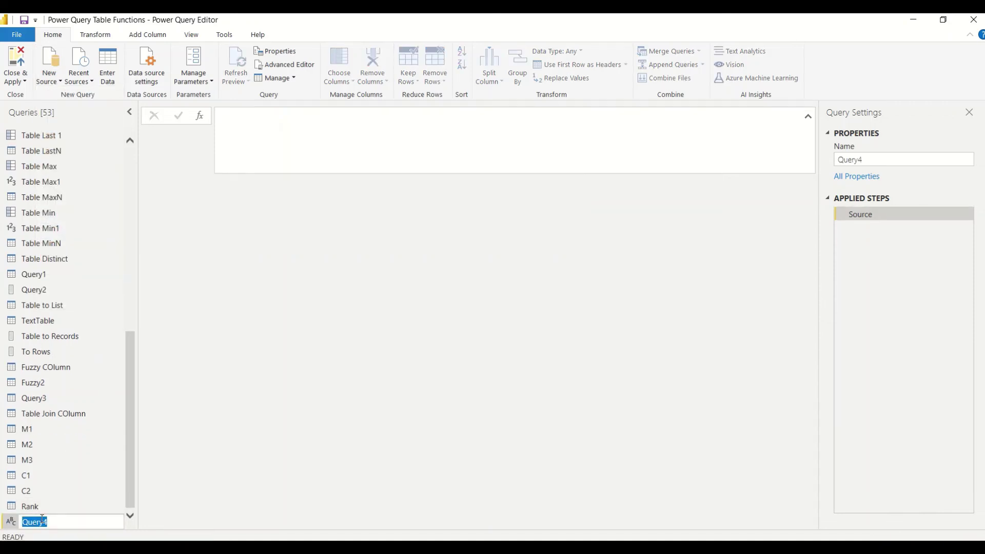
{"action": "type", "text": "Rank1"}
{"action": "key", "text": "Return"}
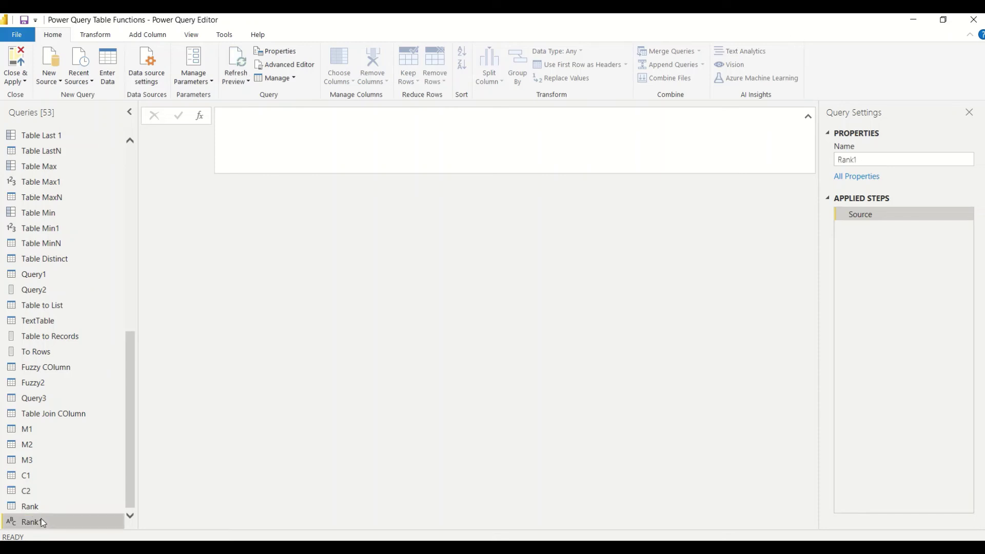
- Open the Rank1 query's code in the Advanced Editor and replace the empty Source value with a Table.AddRankColumn() call
{"action": "right_click", "coordinate": [43, 522]}
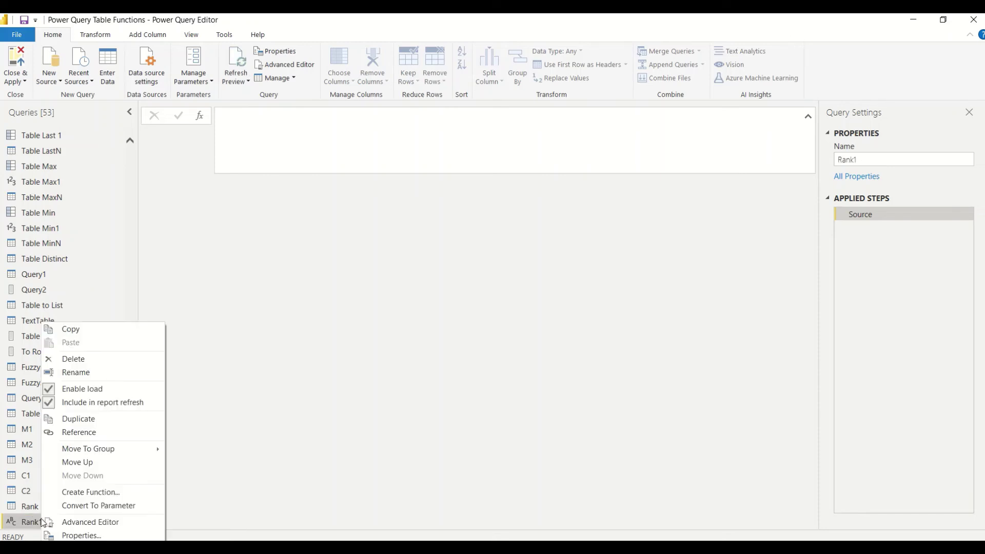
{"action": "left_click", "coordinate": [72, 518]}
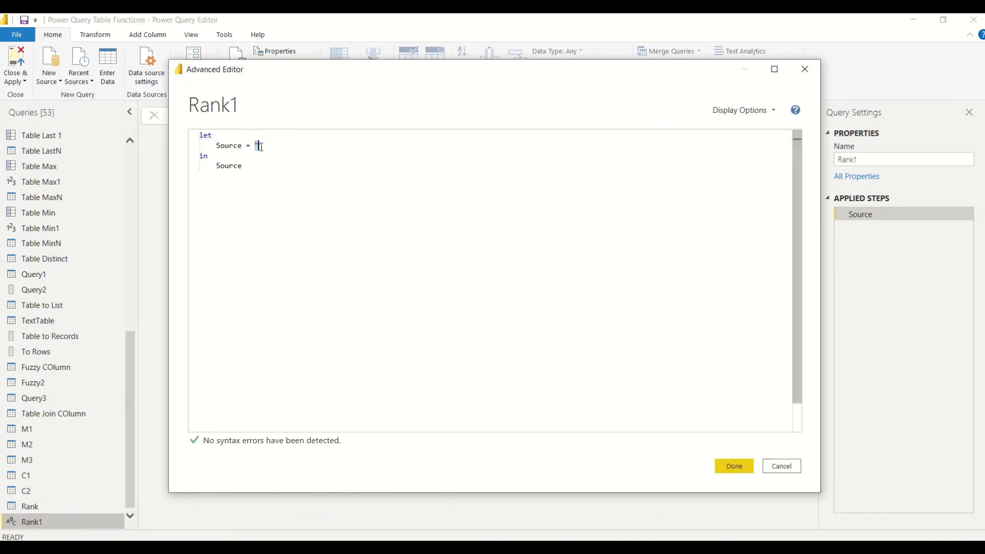
{"action": "left_click_drag", "start_coordinate": [254, 148], "coordinate": [267, 149]}
{"action": "type", "text": "Table"}
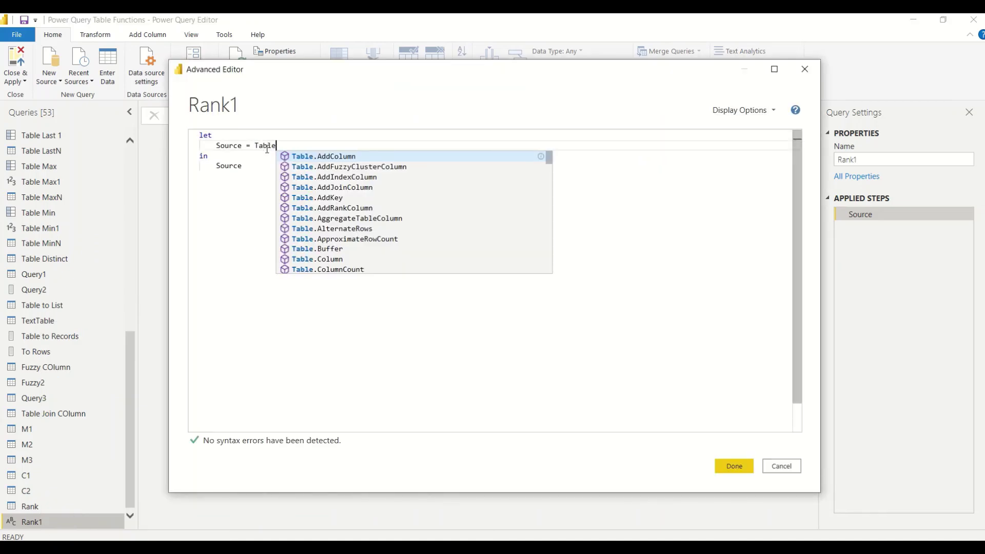
{"action": "type", "text": ".Add"}
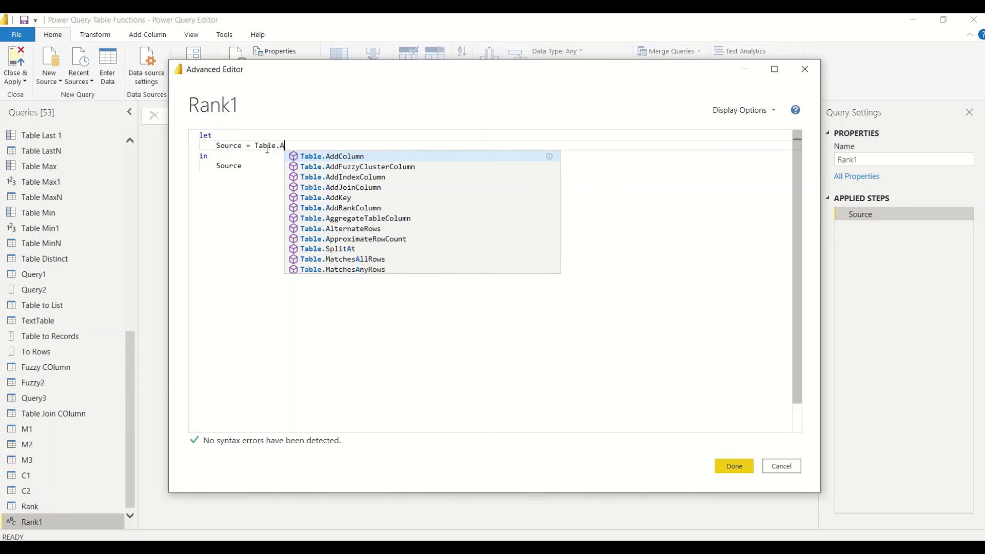
{"action": "key", "text": "Down"}
{"action": "key", "text": "Down"}
{"action": "key", "text": "Down"}
{"action": "key", "text": "Down"}
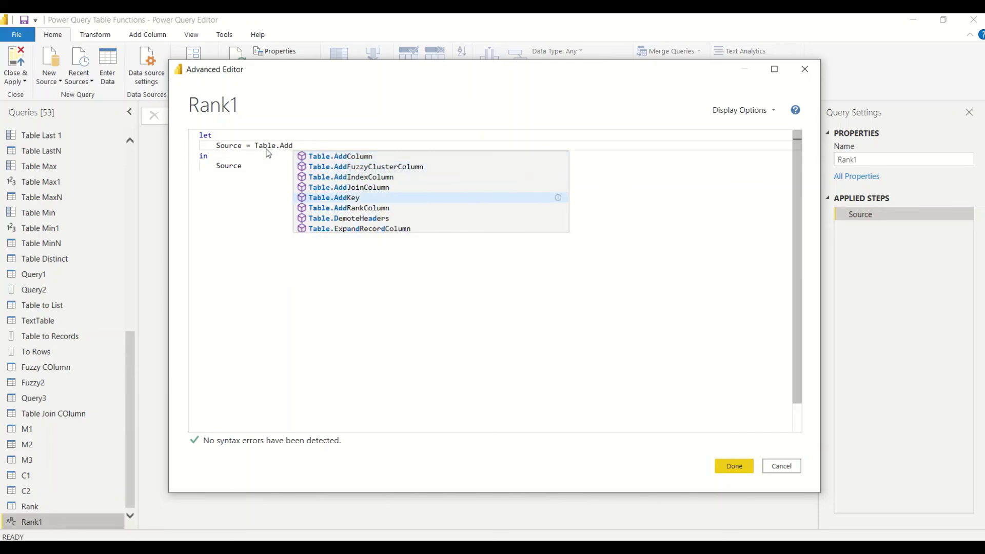
{"action": "key", "text": "Down"}
{"action": "key", "text": "Return"}
{"action": "type", "text": "("}
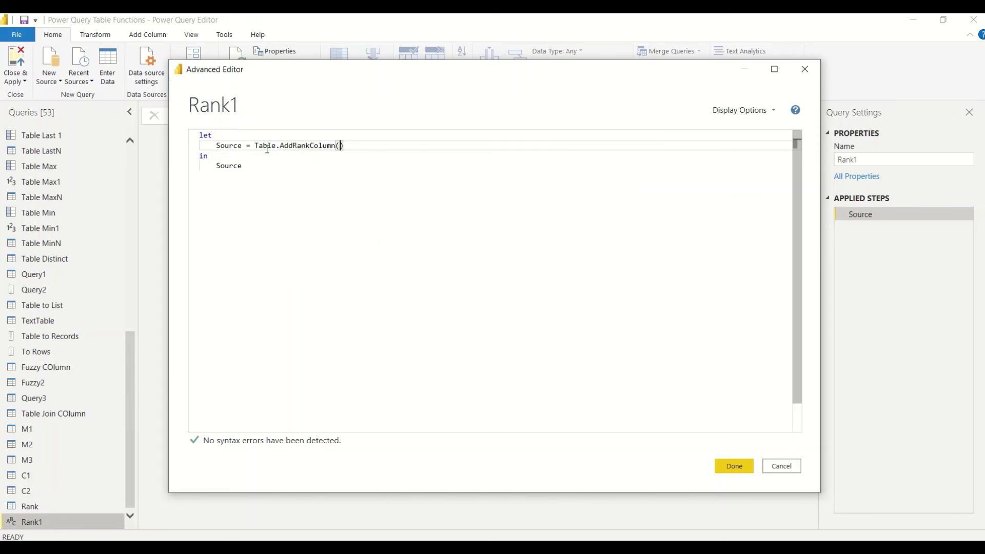
- Enter #"Table 2" as the table argument and "Rank COl" as the new column name in the Table.AddRankColumn call
{"action": "type", "text": "Table 2"}
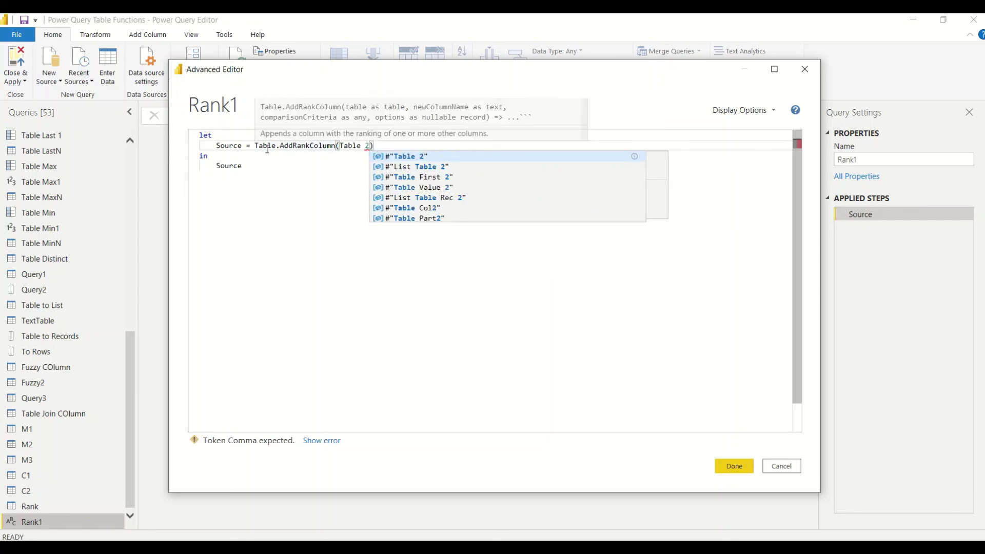
{"action": "key", "text": "Return"}
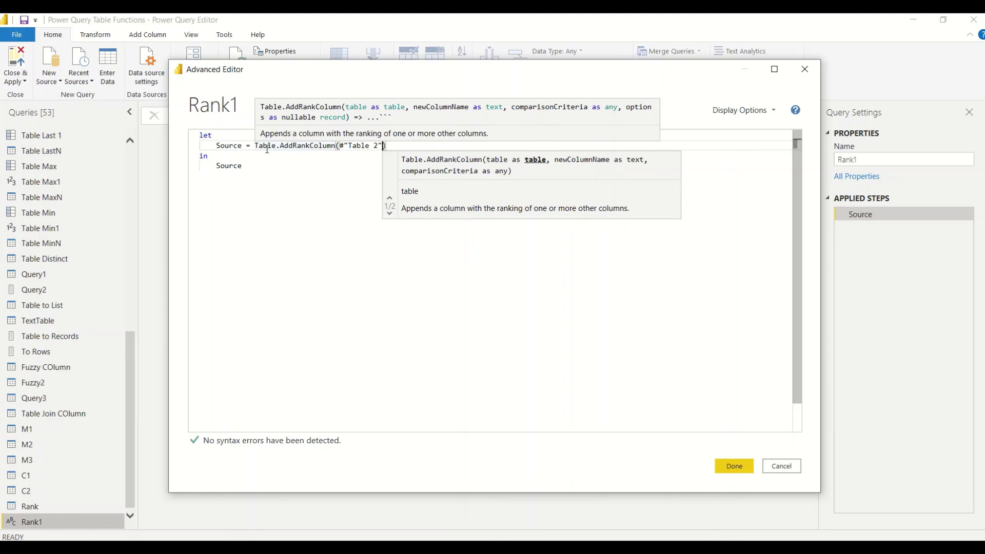
{"action": "type", "text": ", "}
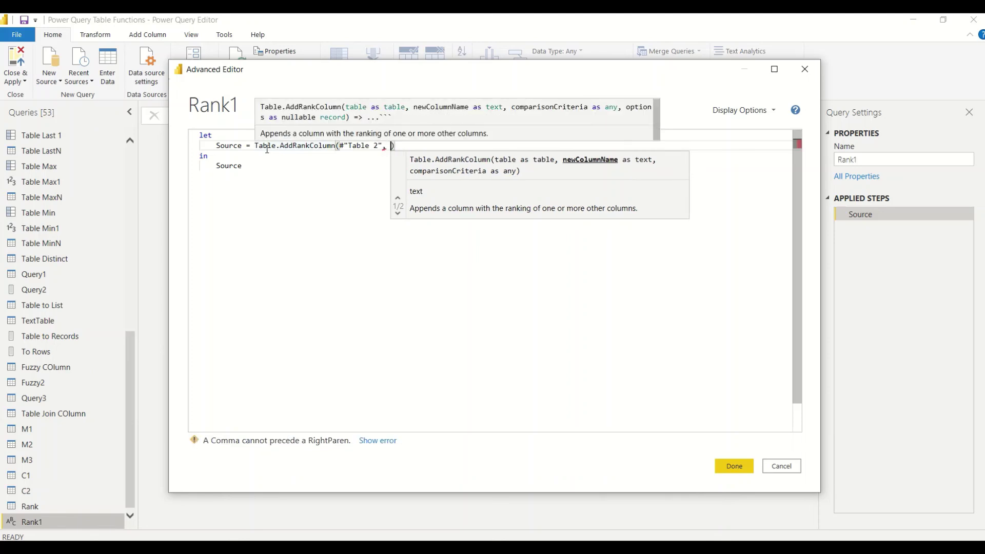
{"action": "type", "text": "\""}
{"action": "type", "text": "Rank COl"}
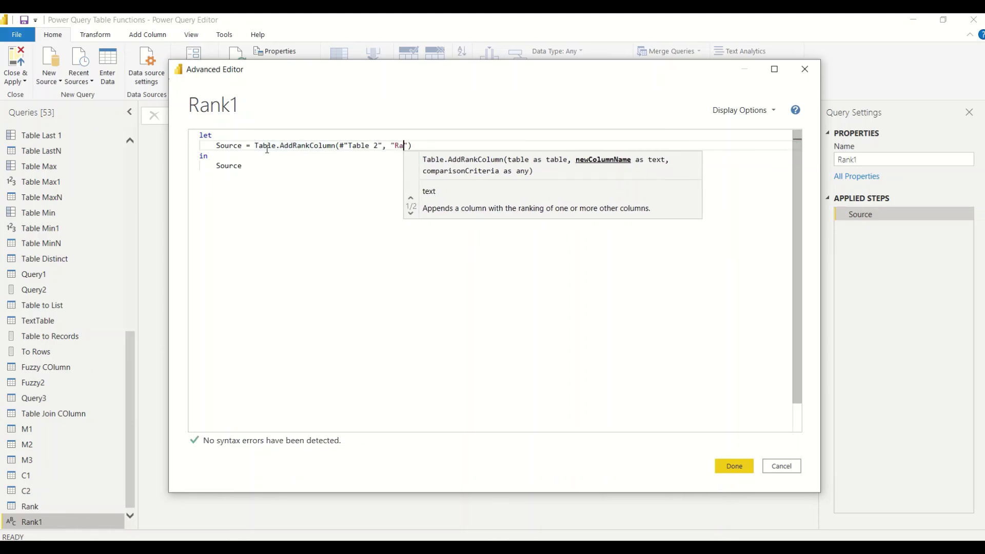
{"action": "type", "text": "\""}
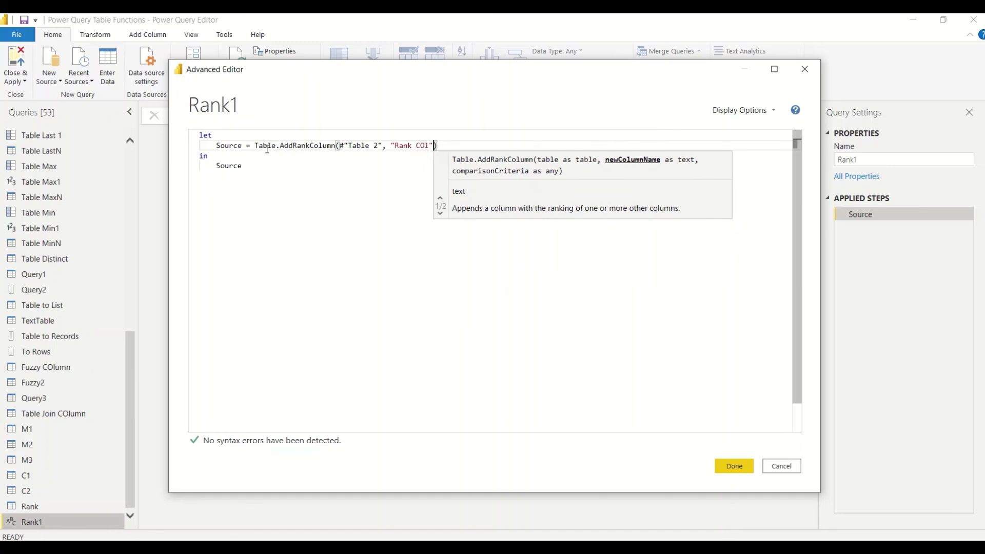
- Add {"A",Order.Ascending} as the comparison criteria of the Table.AddRankColumn call, consulting the Microsoft Learn example for the syntax
{"action": "type", "text": ", {"}
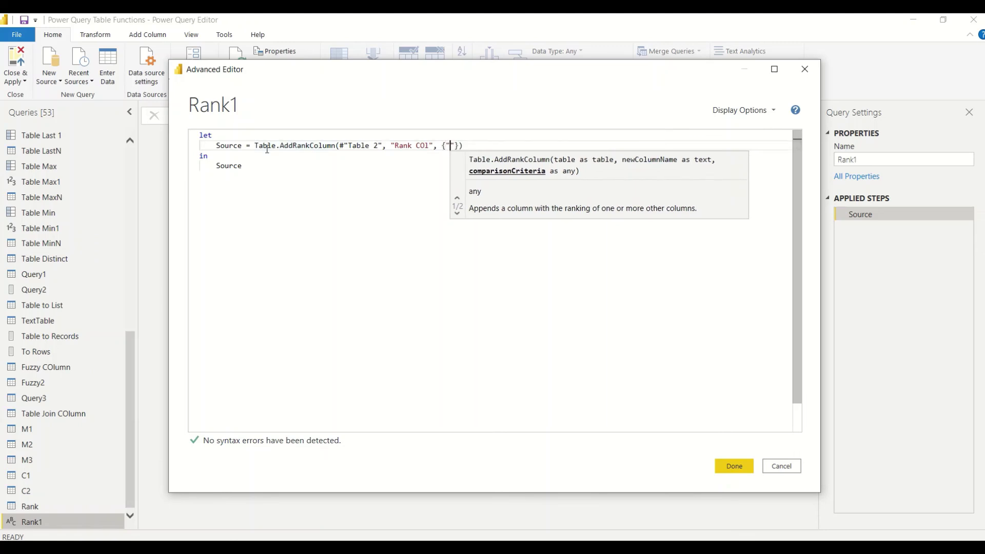
{"action": "type", "text": "\"A\",R"}
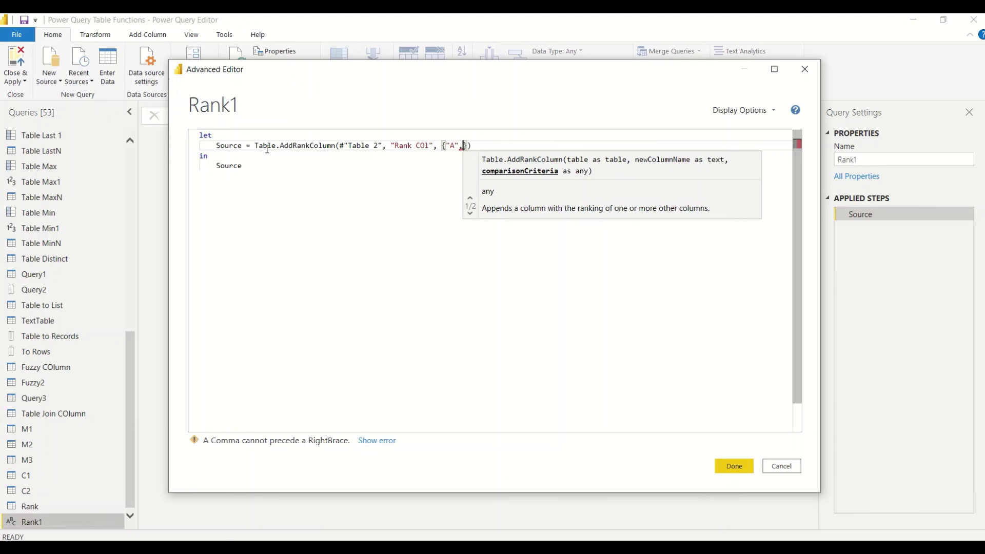
{"action": "type", "text": "an"}
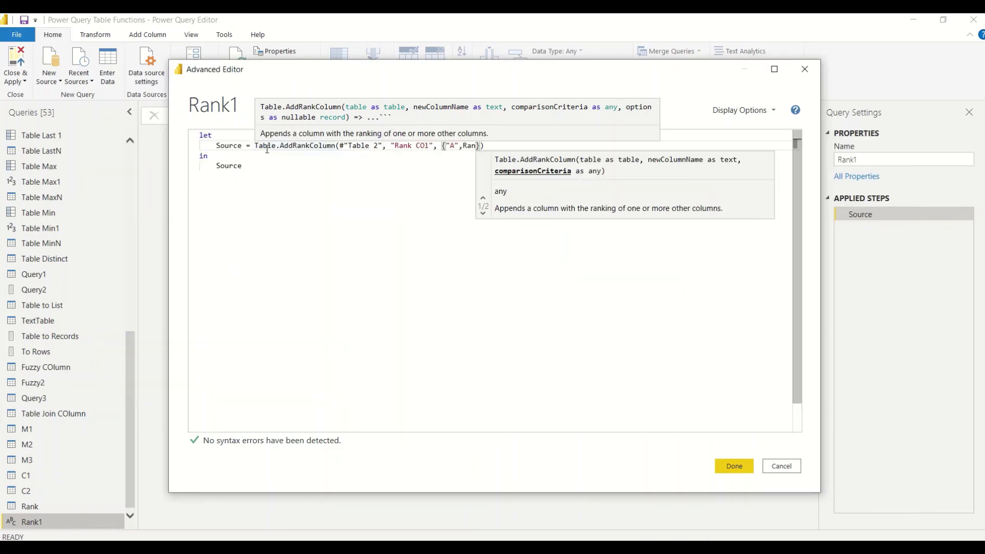
{"action": "key", "text": "alt+Tab"}
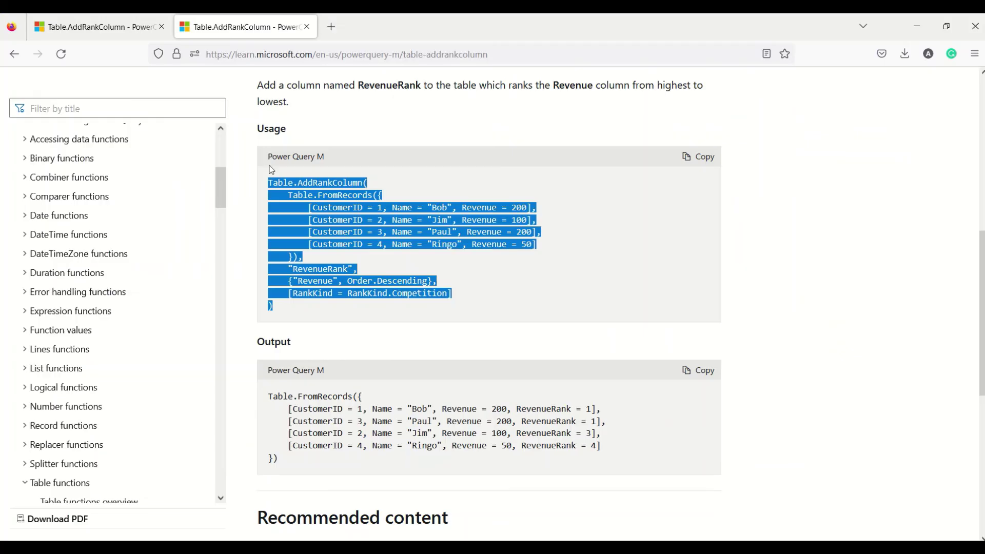
{"action": "key", "text": "alt+Tab"}
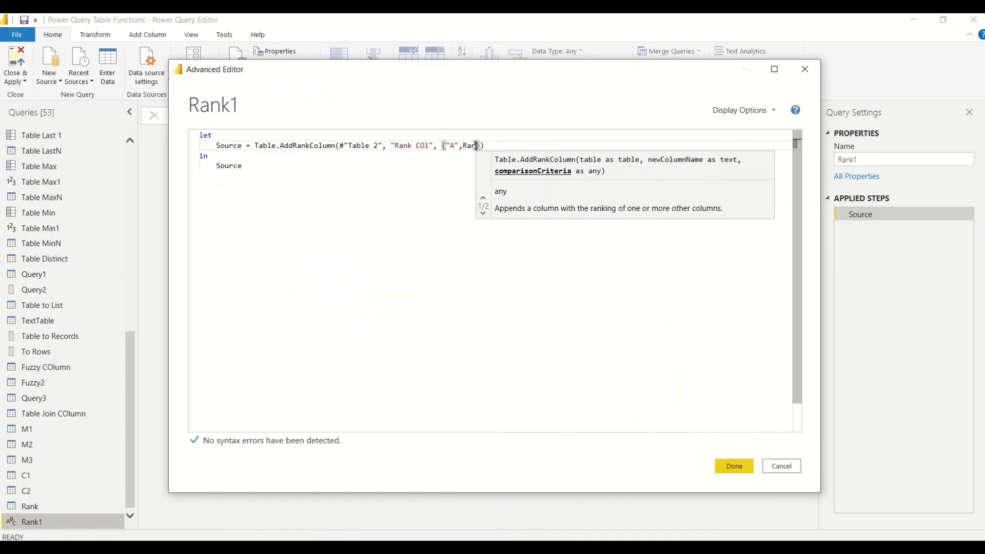
{"action": "double_click", "coordinate": [476, 146]}
{"action": "type", "text": "Ord"}
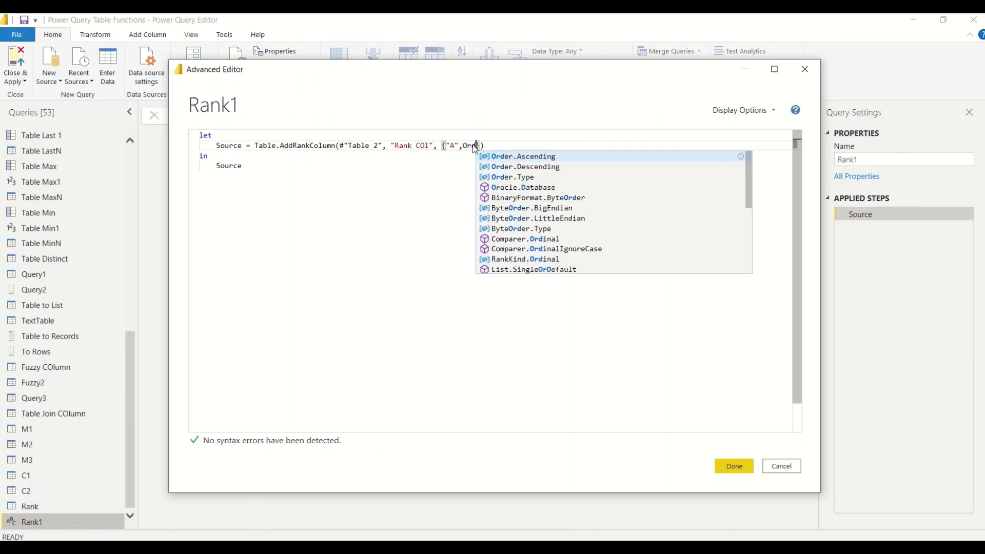
{"action": "key", "text": "Tab"}
{"action": "key", "text": "Right"}
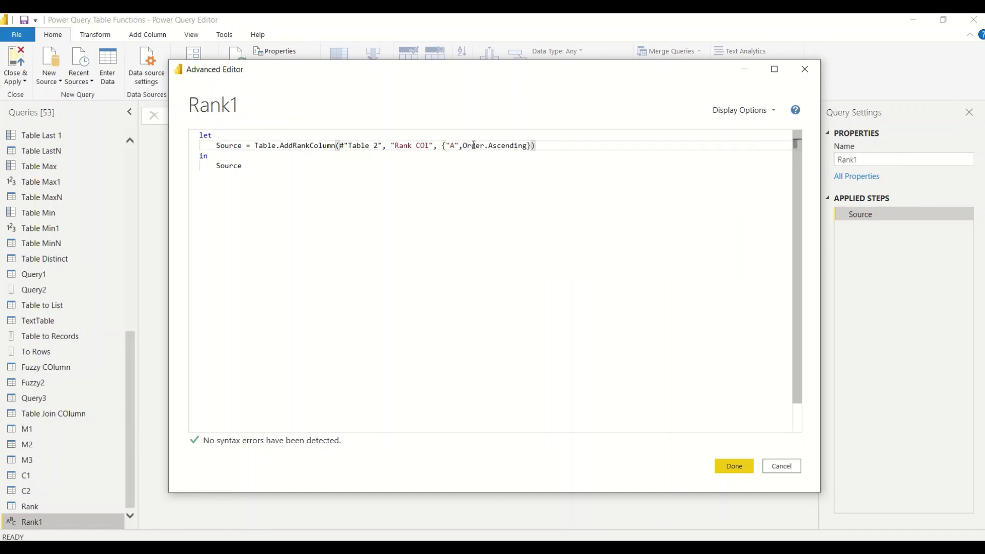
- Copy [RankKind = RankKind.Competition] from the Microsoft Learn example in the browser into the call as its options argument and apply the Rank1 code
{"action": "type", "text": ","}
{"action": "key", "text": "alt+Tab"}
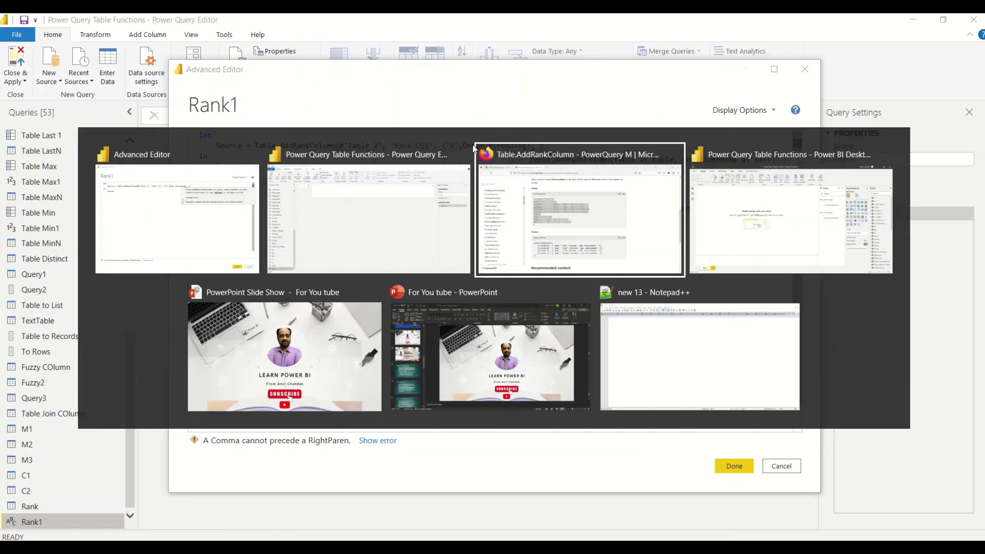
{"action": "left_click", "coordinate": [473, 147]}
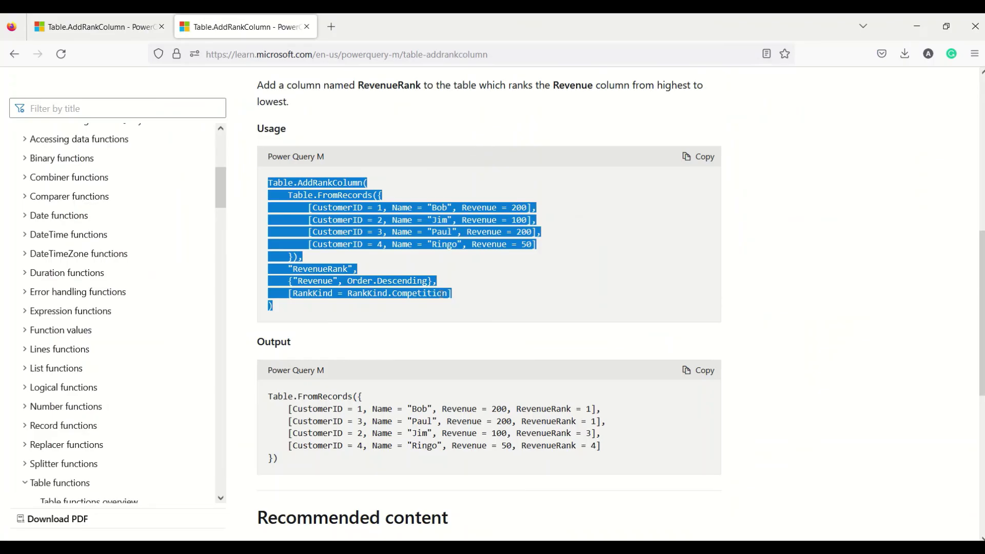
{"action": "left_click_drag", "start_coordinate": [451, 294], "coordinate": [289, 295]}
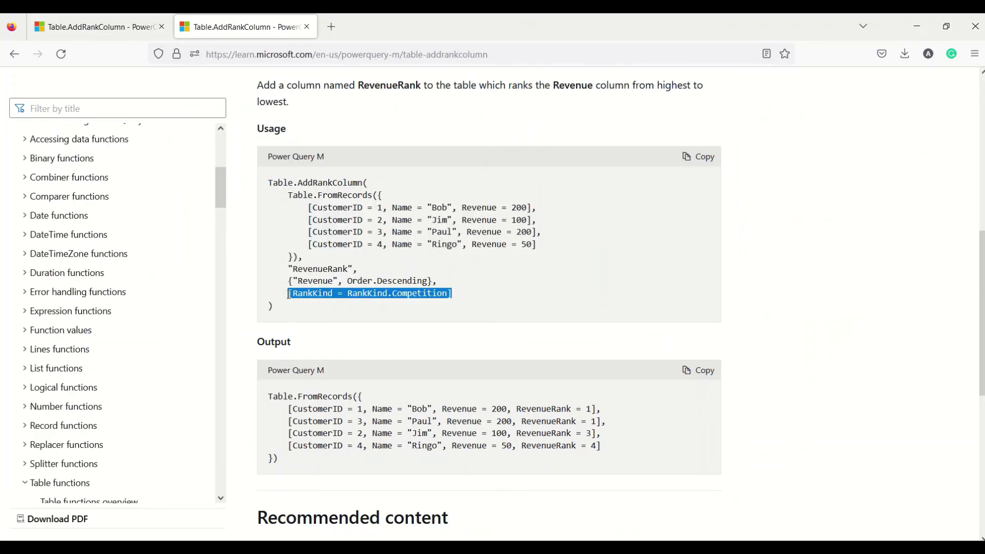
{"action": "key", "text": "ctrl+c"}
{"action": "key", "text": "alt+Tab"}
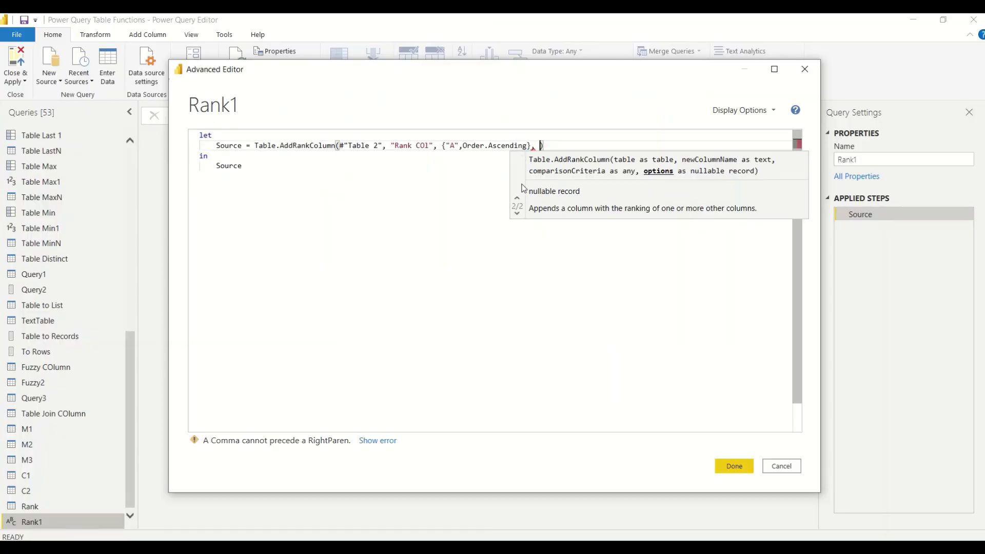
{"action": "key", "text": "ctrl+v"}
{"action": "left_click", "coordinate": [330, 185]}
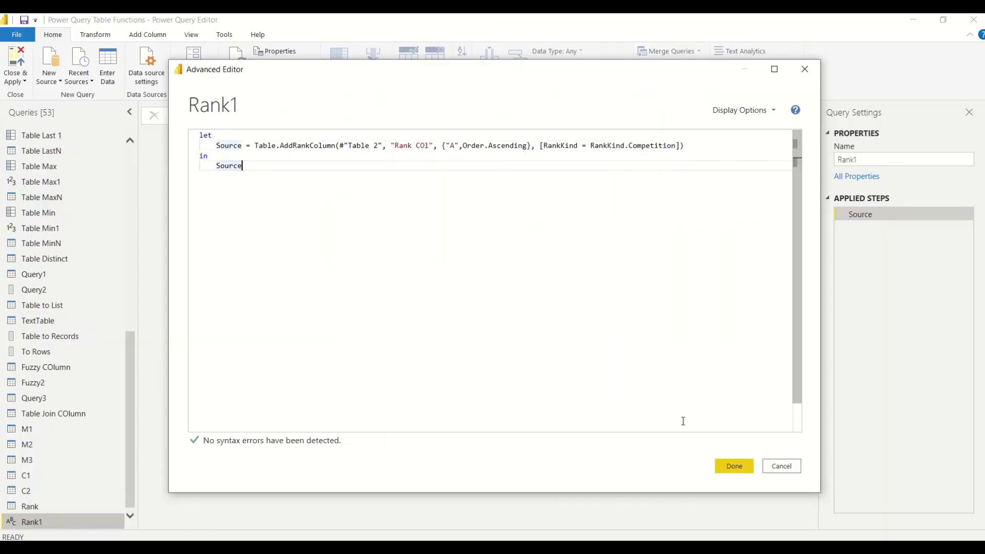
{"action": "left_click", "coordinate": [730, 466]}
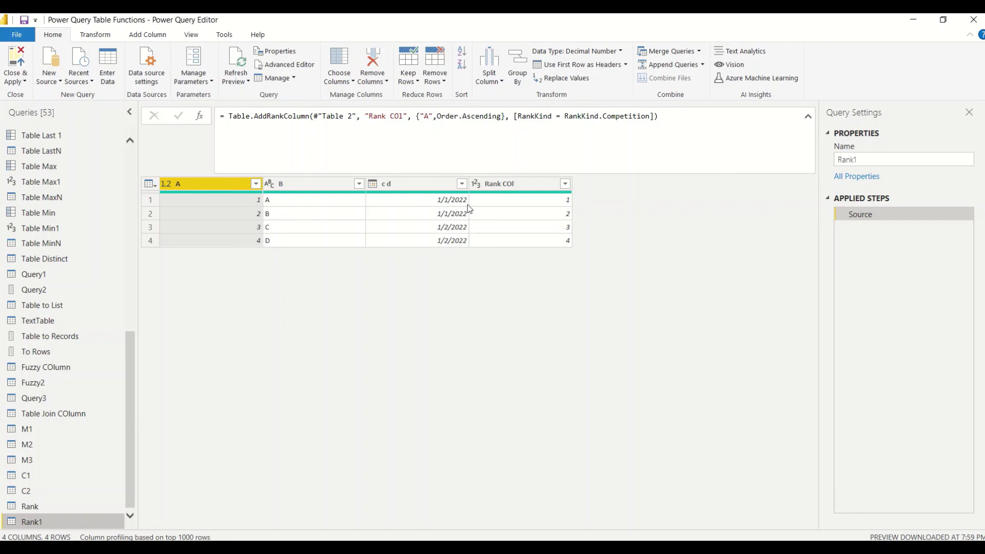
- Change the sort order for column A in the Source step's formula to Order.Descending and apply it
{"action": "double_click", "coordinate": [489, 116]}
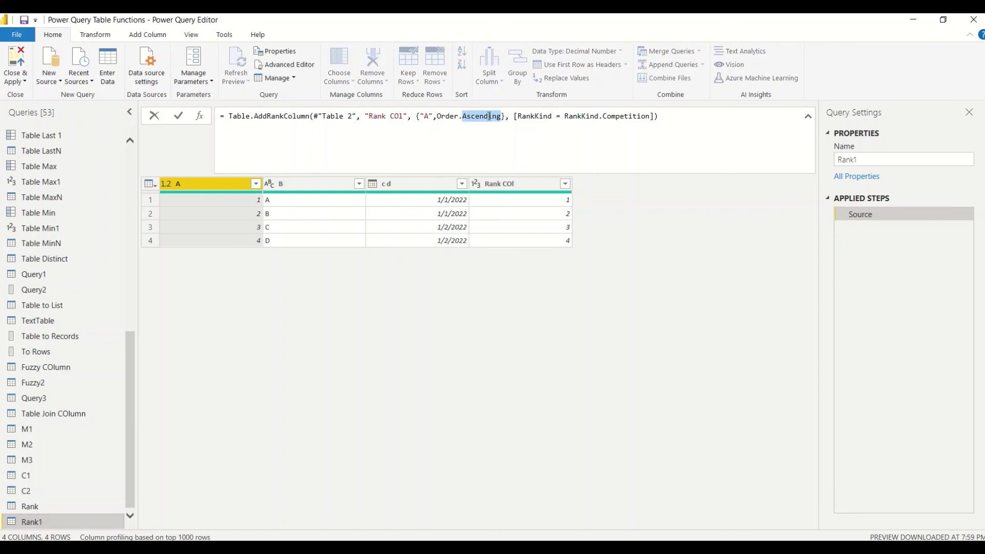
{"action": "type", "text": "Descending"}
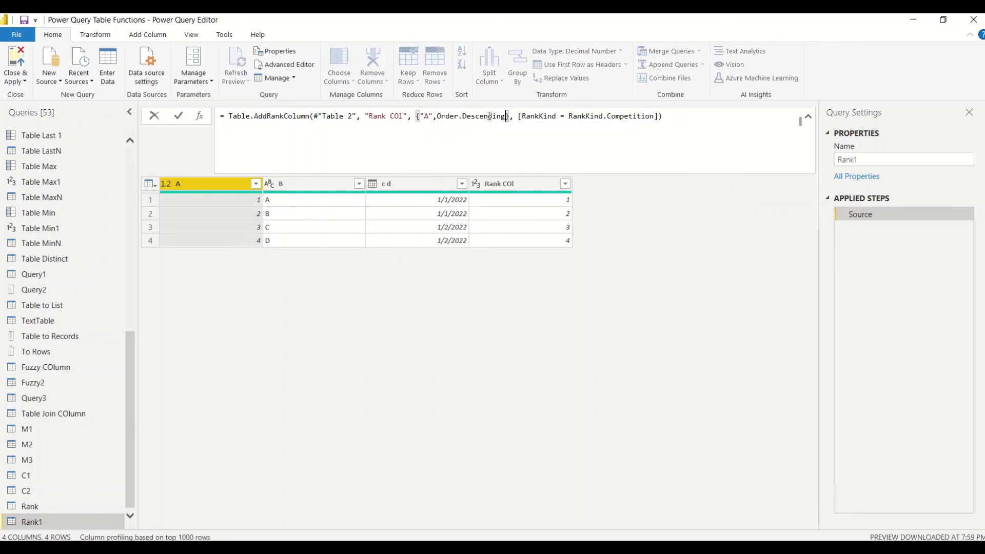
{"action": "key", "text": "Return"}
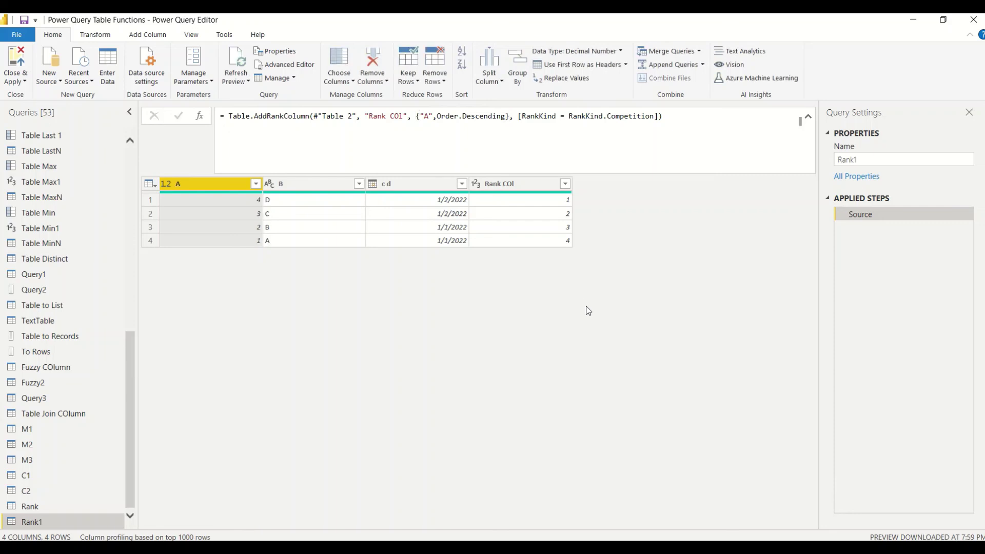